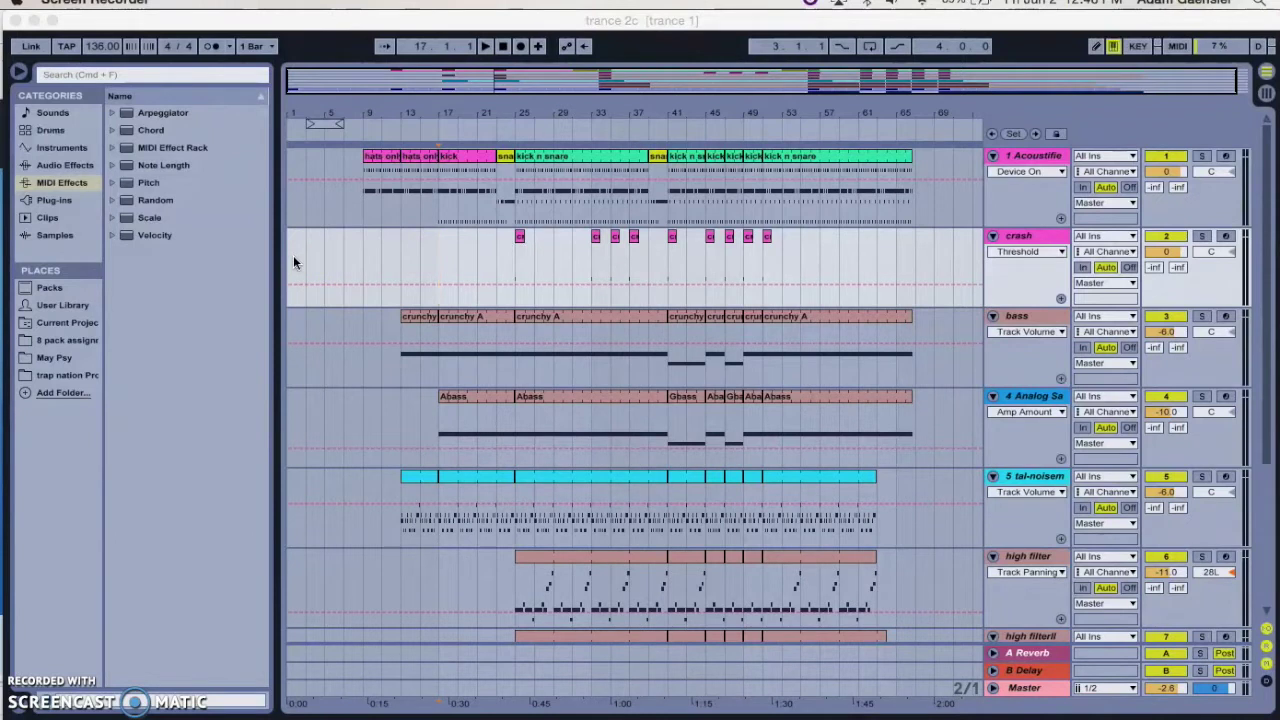
Glance at the clips in Session View, then return to the Arrangement View.
{"action": "left_click", "coordinate": [386, 274]}
{"action": "key", "text": "Tab"}
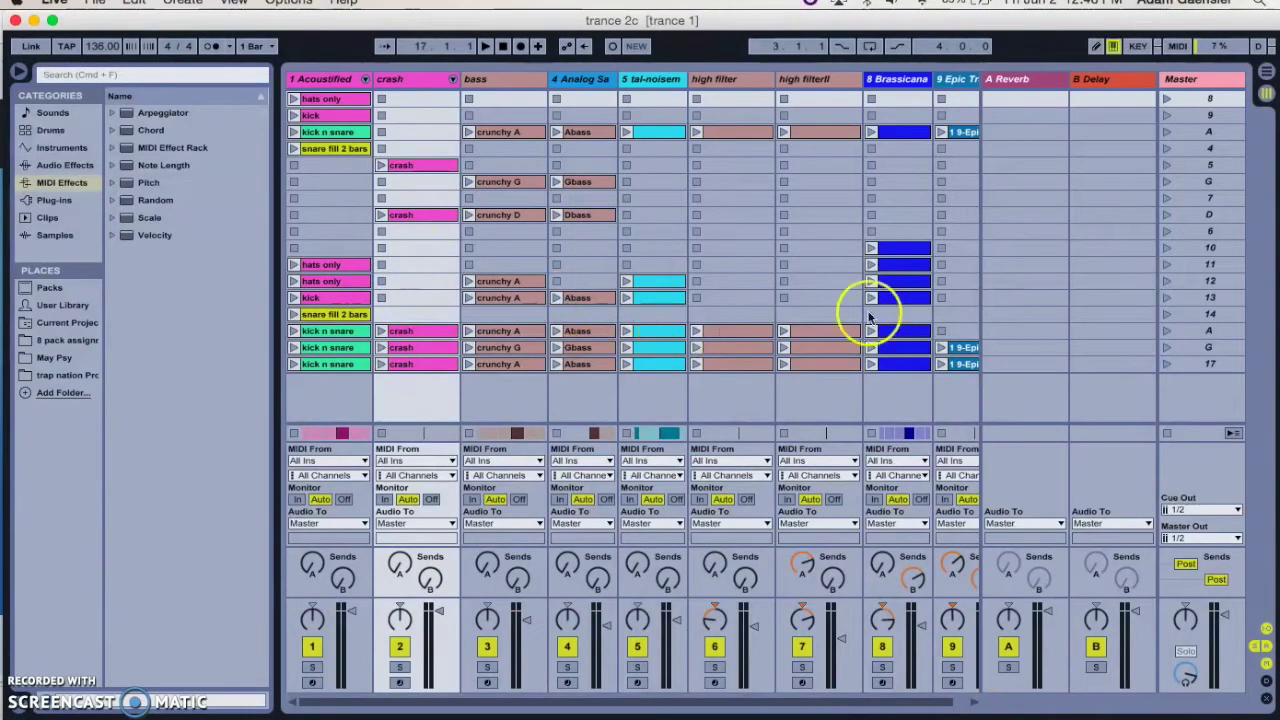
{"action": "key", "text": "Tab"}
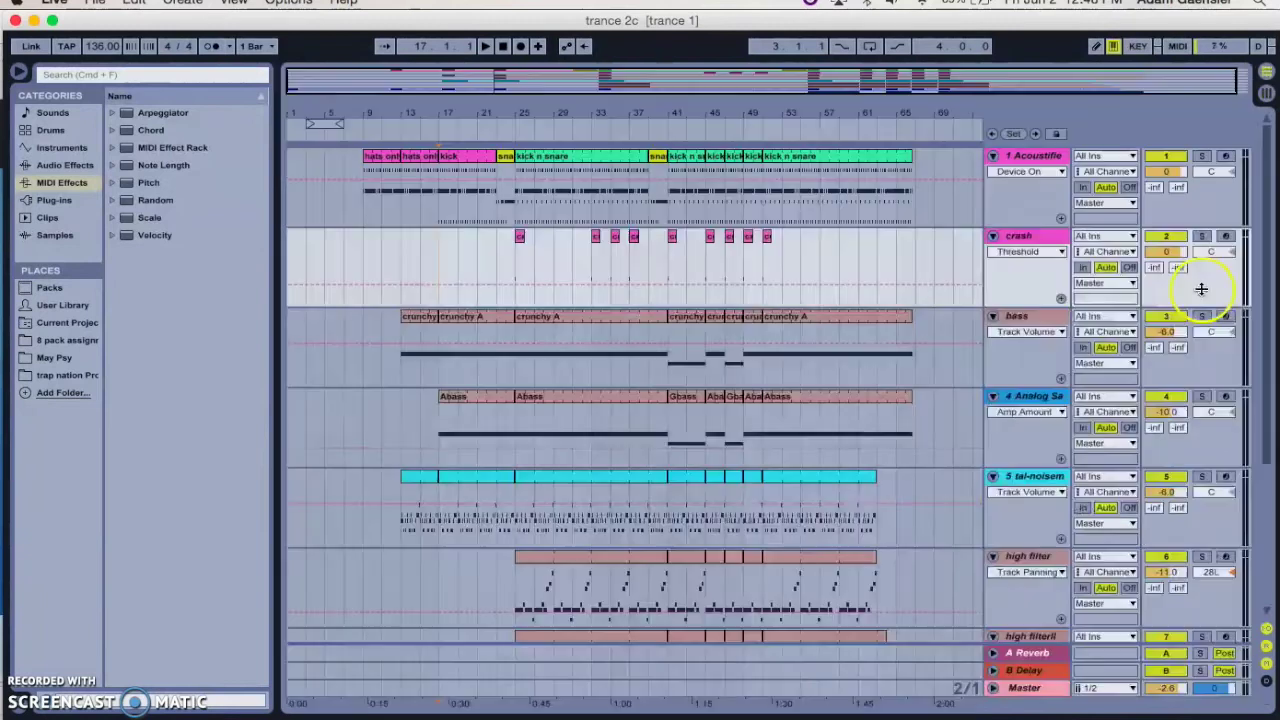
Scroll through the tracks and set a starting point at the song's end on the fourth track.
{"action": "scroll", "coordinate": [620, 445], "scroll_direction": "down", "scroll_amount": 5}
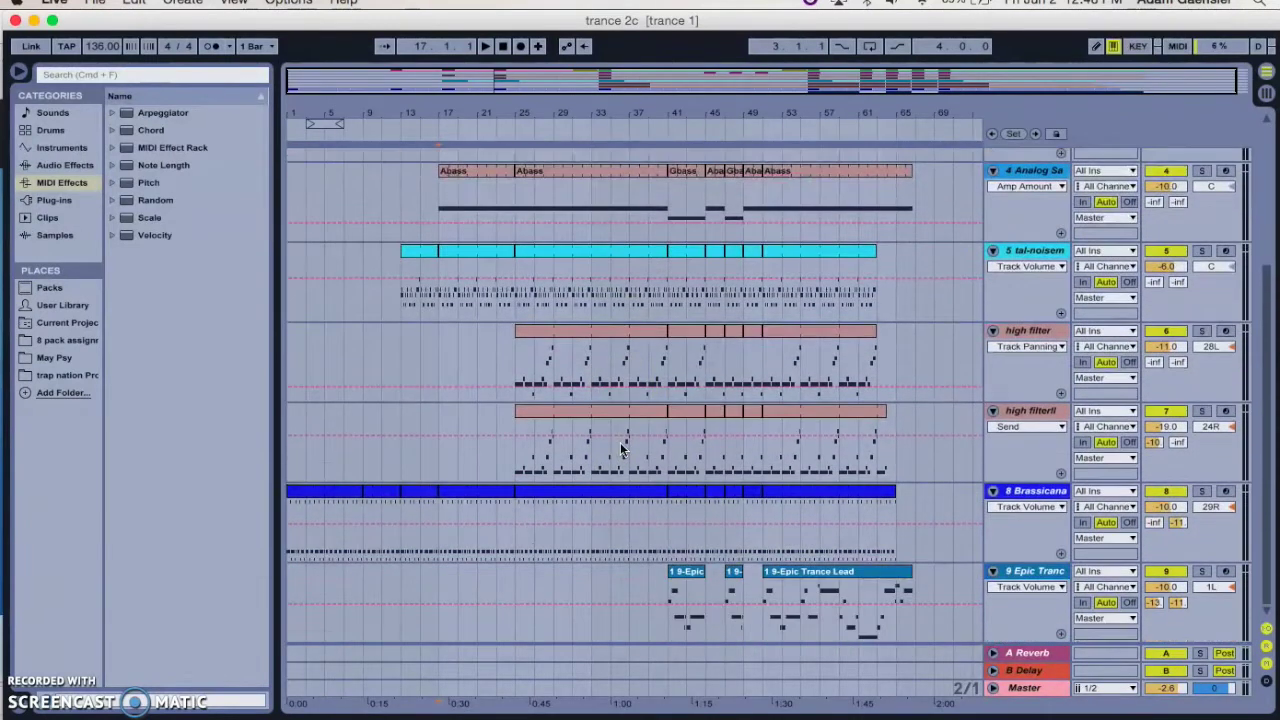
{"action": "scroll", "coordinate": [620, 450], "scroll_direction": "up", "scroll_amount": 2}
{"action": "scroll", "coordinate": [620, 450], "scroll_direction": "down", "scroll_amount": 2}
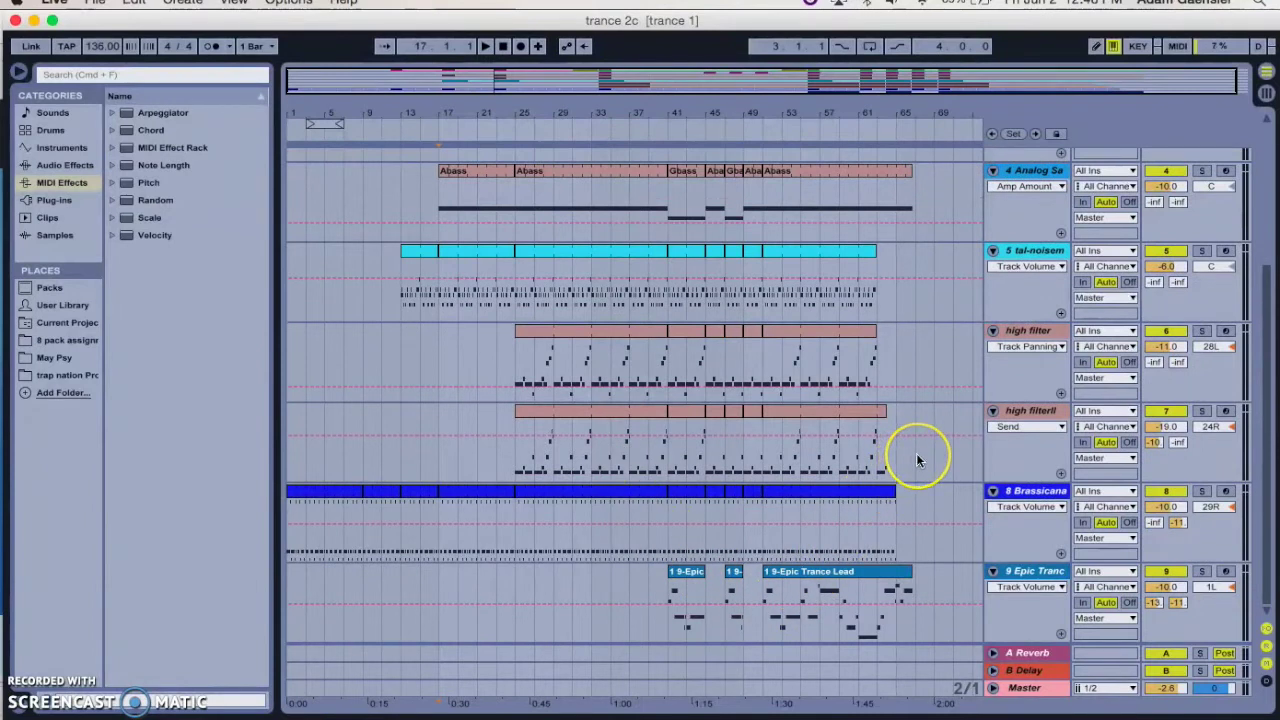
{"action": "scroll", "coordinate": [917, 460], "scroll_direction": "up", "scroll_amount": 5}
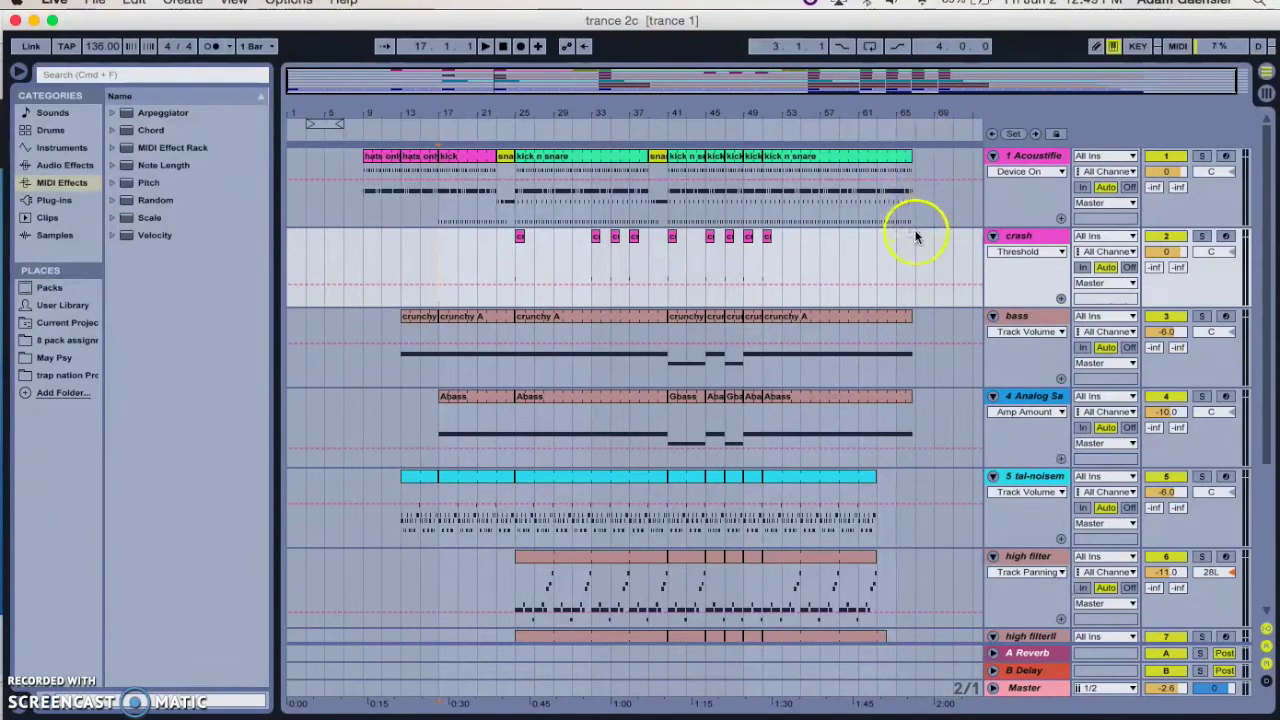
{"action": "scroll", "coordinate": [911, 462], "scroll_direction": "down", "scroll_amount": 5}
{"action": "scroll", "coordinate": [911, 462], "scroll_direction": "up", "scroll_amount": 2}
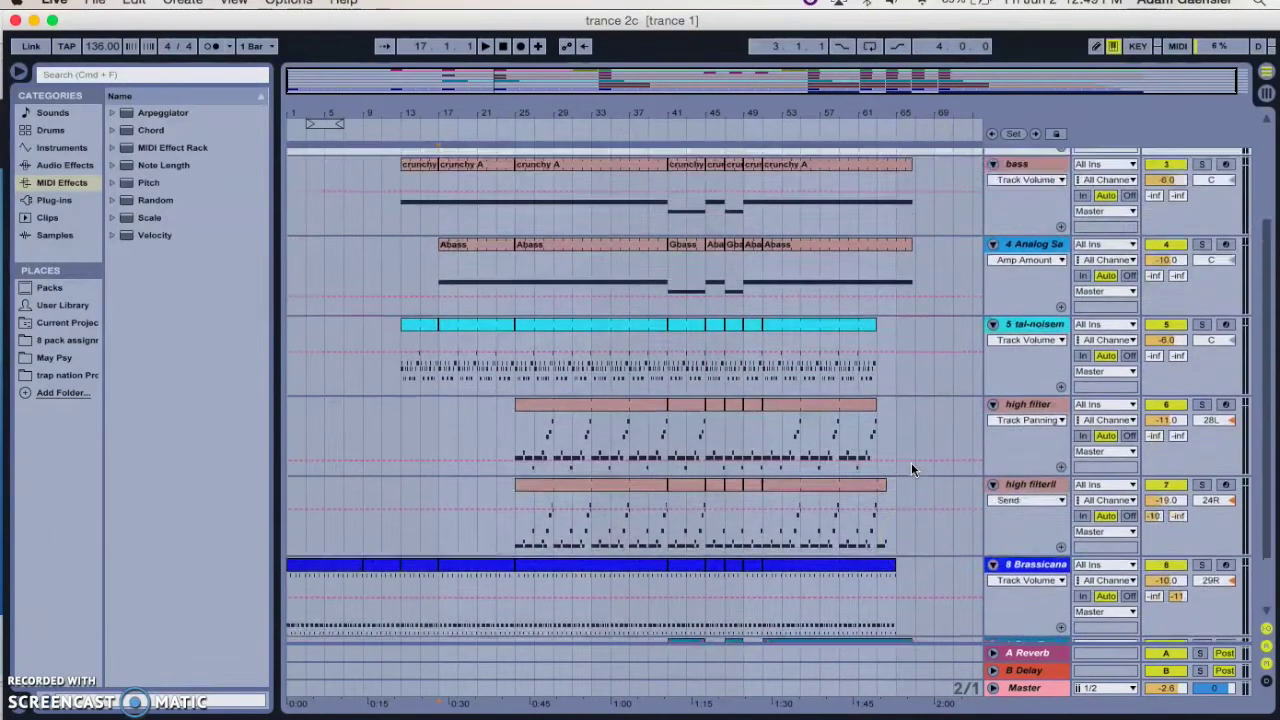
{"action": "scroll", "coordinate": [911, 462], "scroll_direction": "up", "scroll_amount": 3}
{"action": "left_click", "coordinate": [923, 429]}
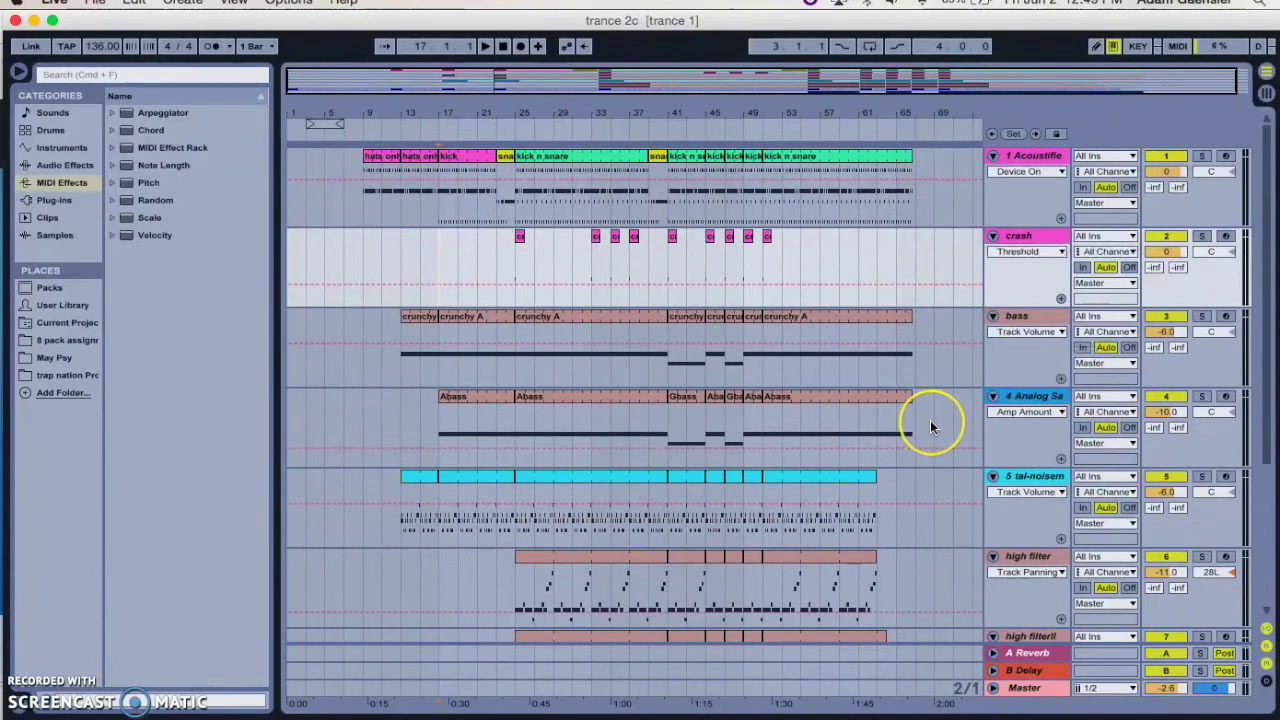
Drag on the Analog Saw Bass track from the song's end back to bar 1 to select its full length.
{"action": "left_click_drag", "start_coordinate": [930, 427], "coordinate": [291, 403]}
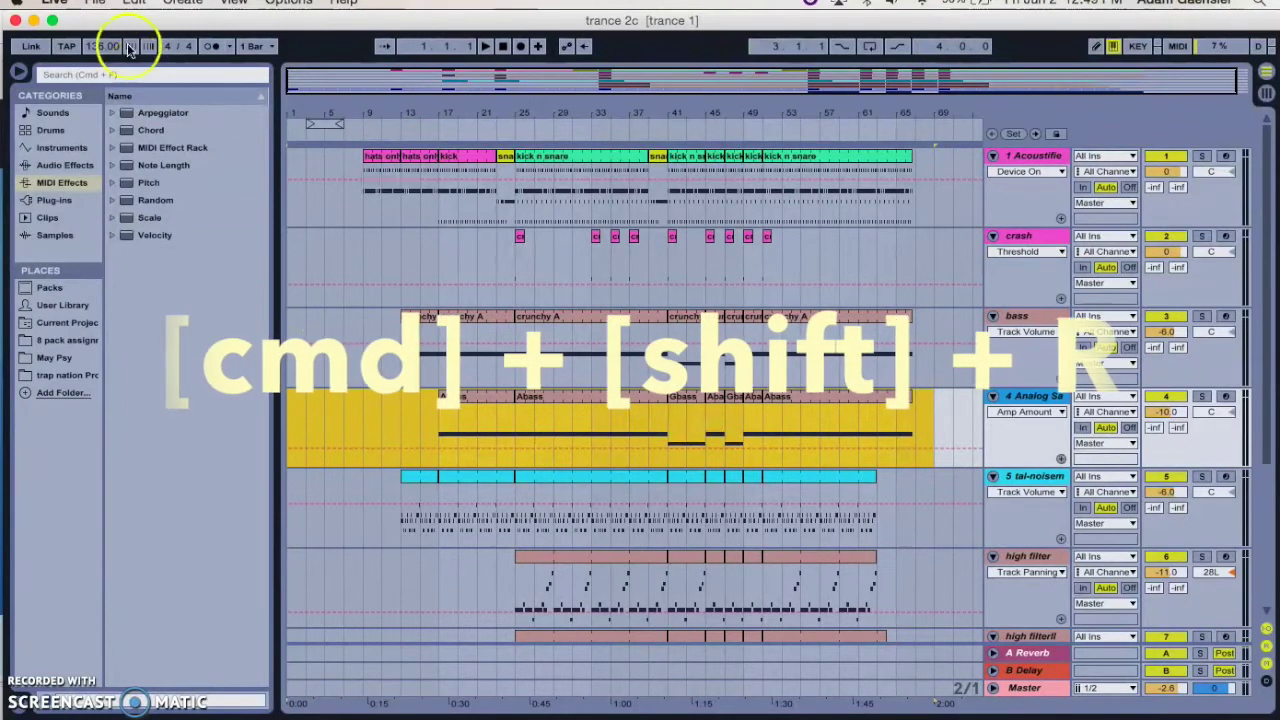
Export the Master track as WAV, 44100 Hz, 16-bit, starting at 1.1.1 for 68 bars.
{"action": "left_click", "coordinate": [98, 4]}
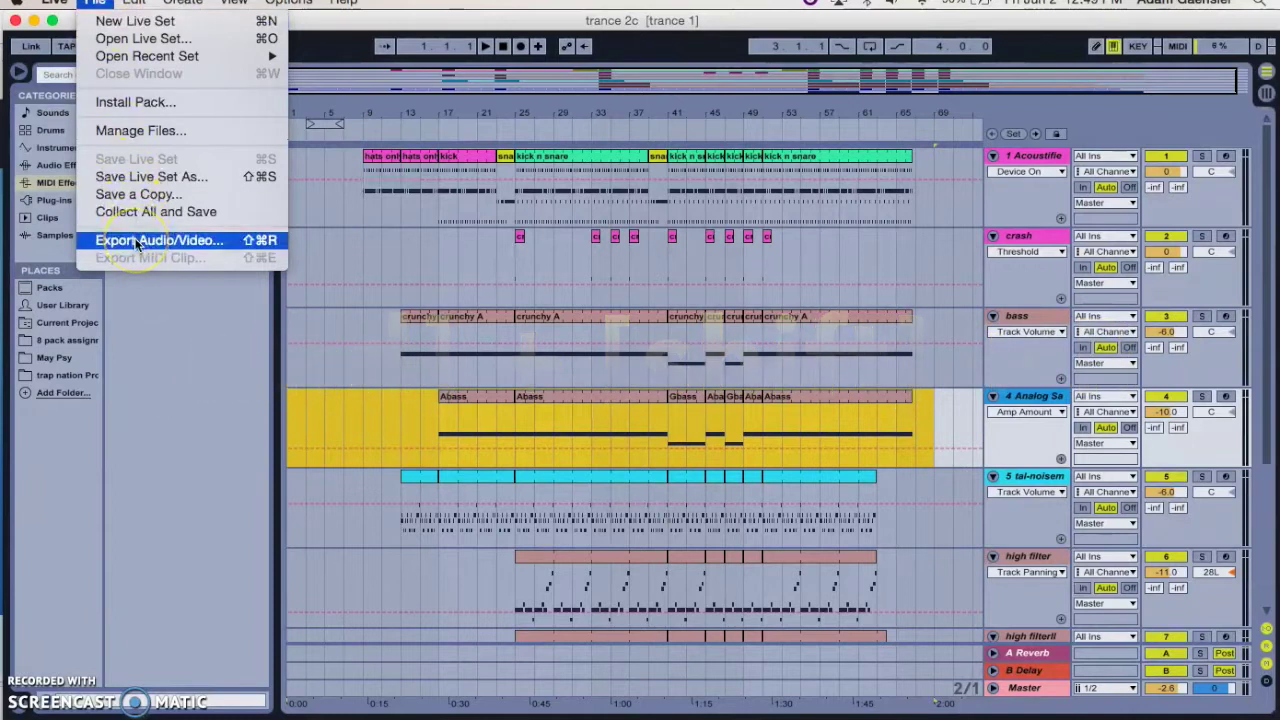
{"action": "left_click", "coordinate": [256, 240]}
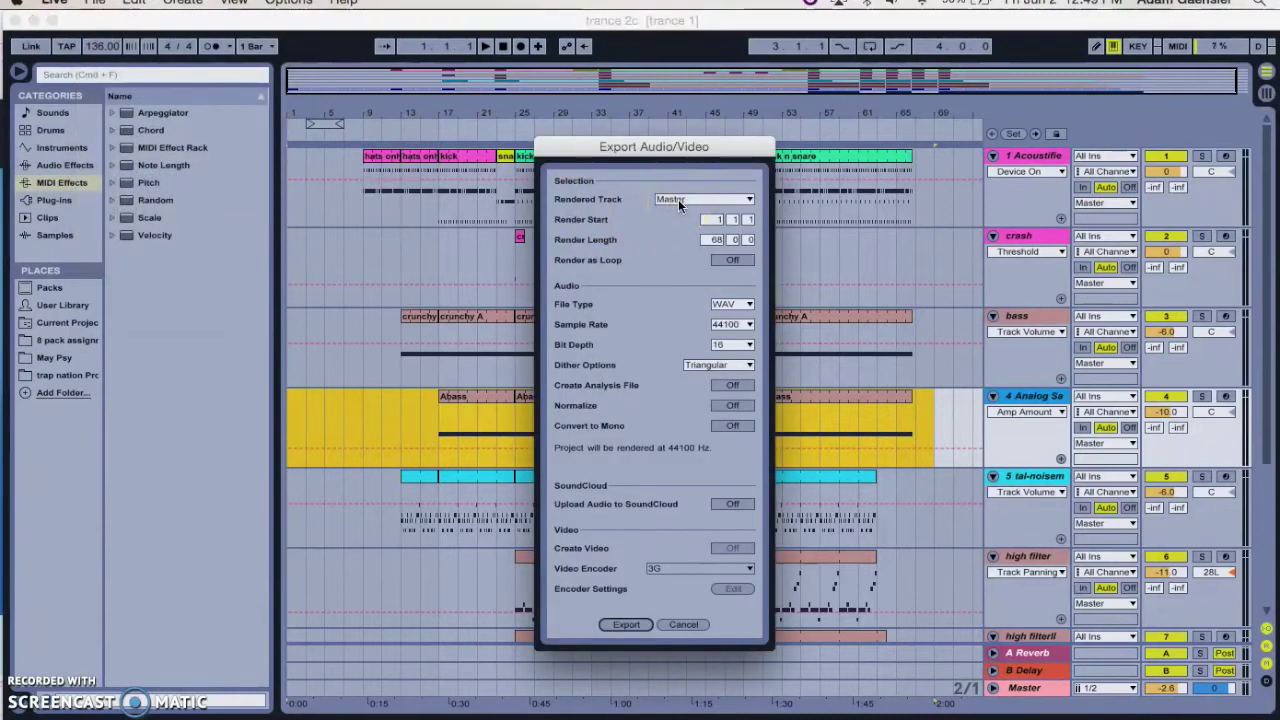
{"action": "left_click", "coordinate": [672, 204]}
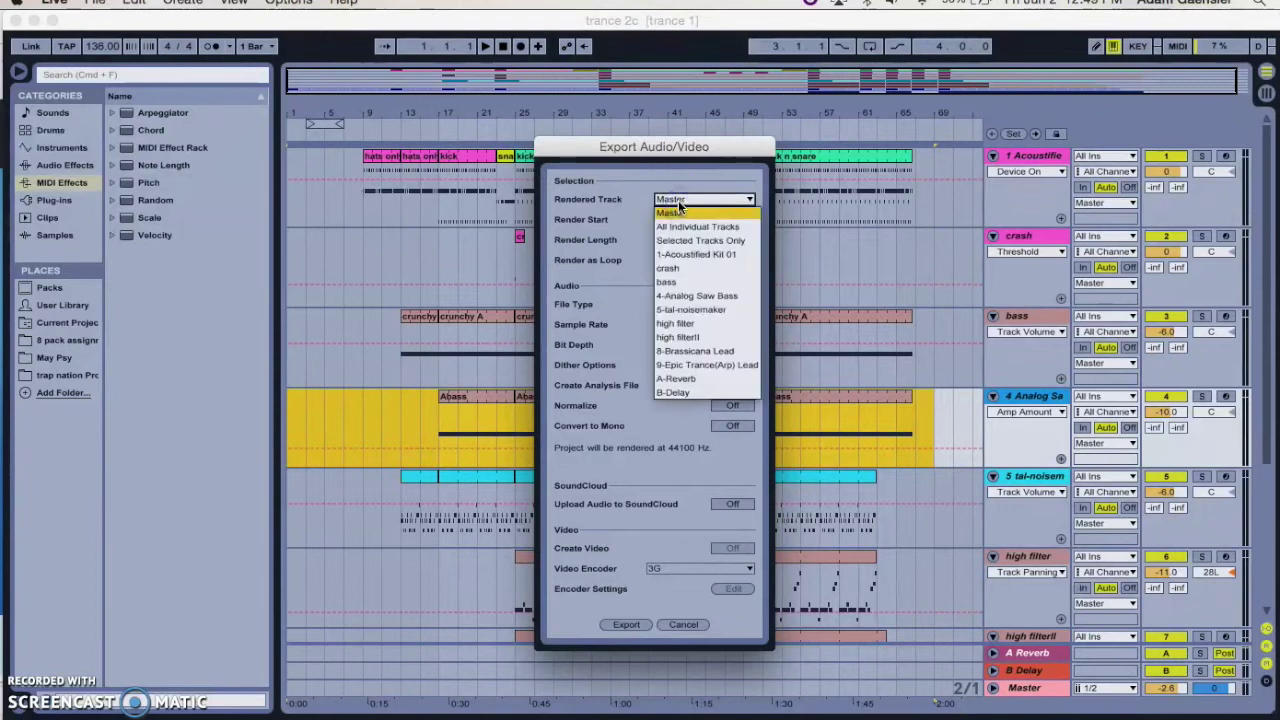
{"action": "left_click", "coordinate": [680, 206]}
{"action": "left_click", "coordinate": [737, 221]}
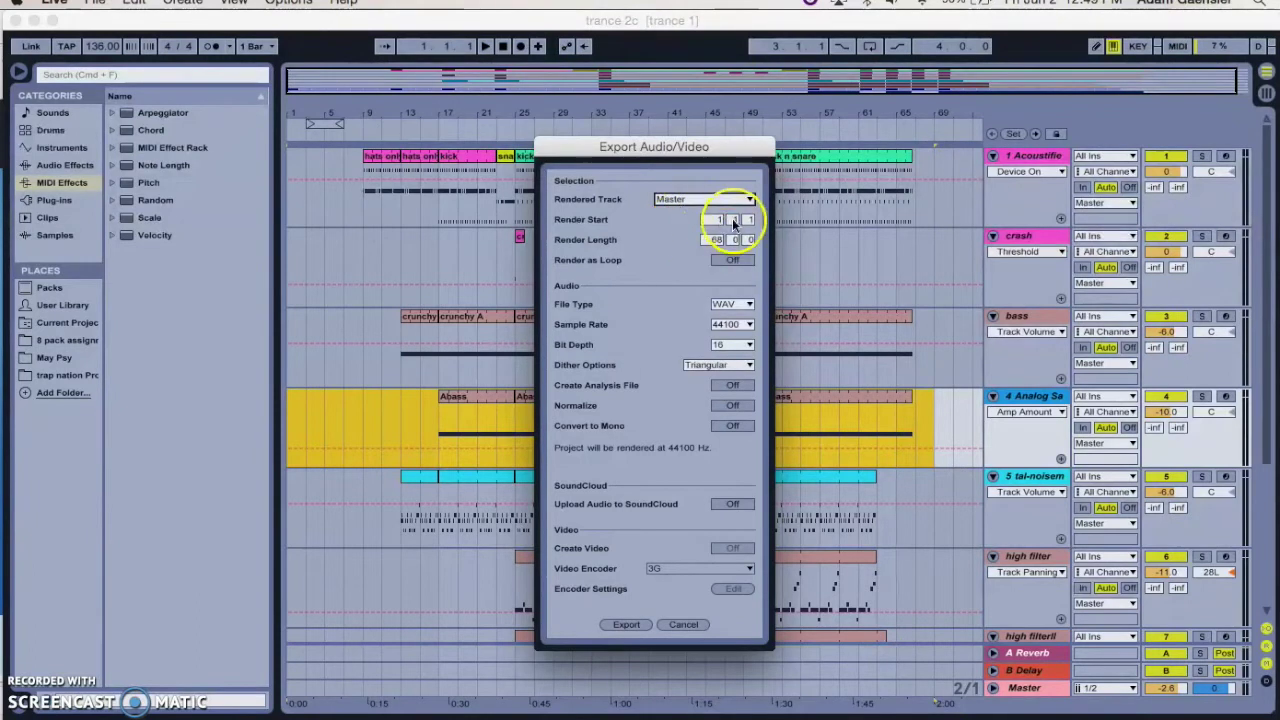
{"action": "left_click_drag", "start_coordinate": [716, 240], "coordinate": [721, 219]}
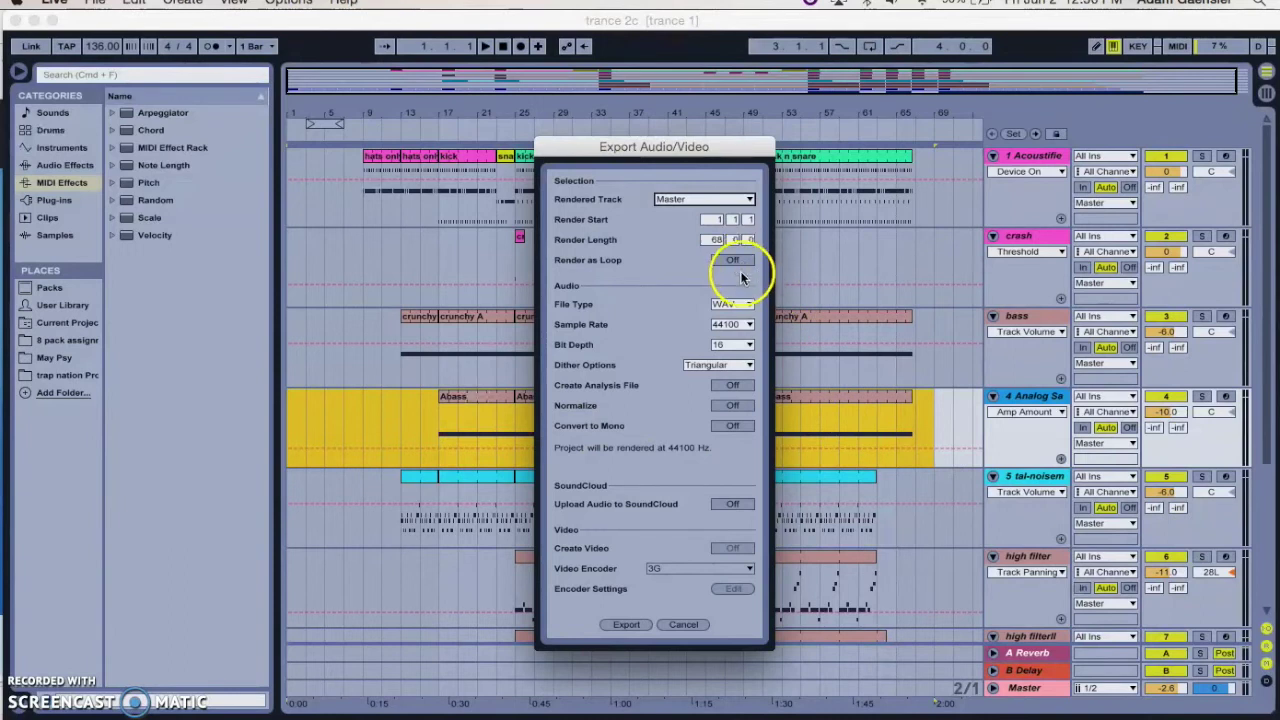
{"action": "left_click", "coordinate": [738, 305]}
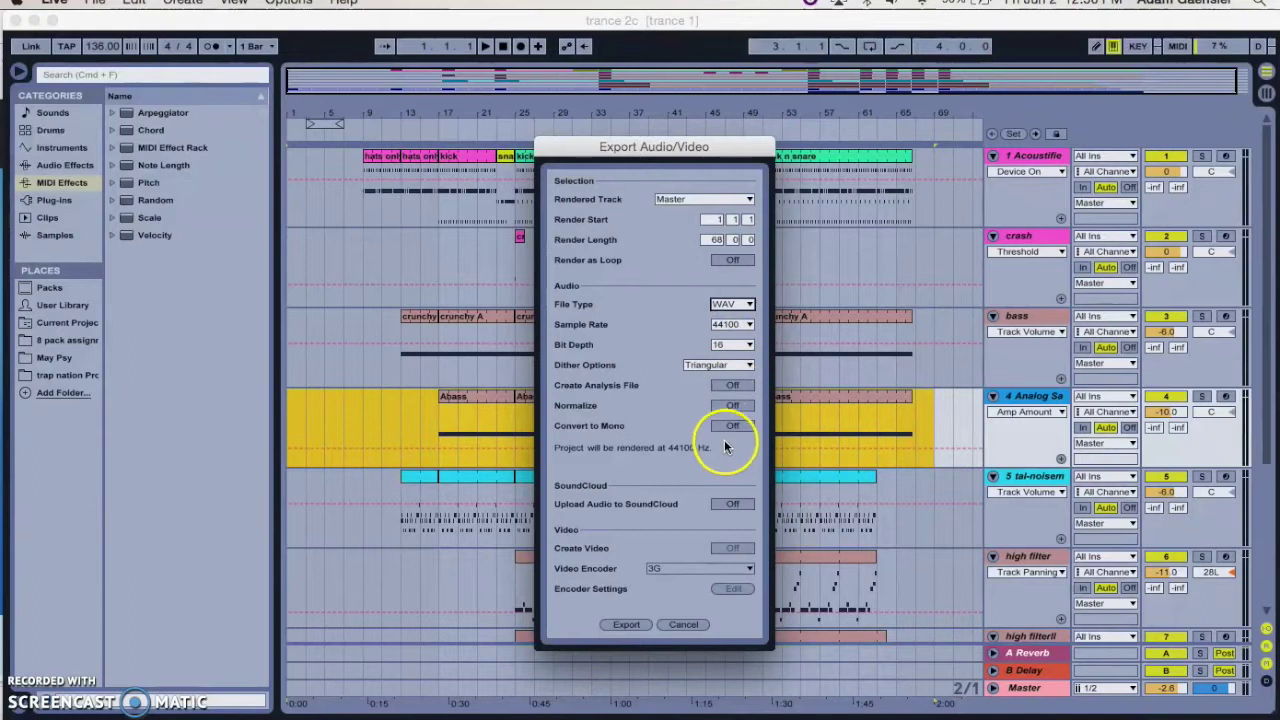
{"action": "left_click", "coordinate": [741, 323]}
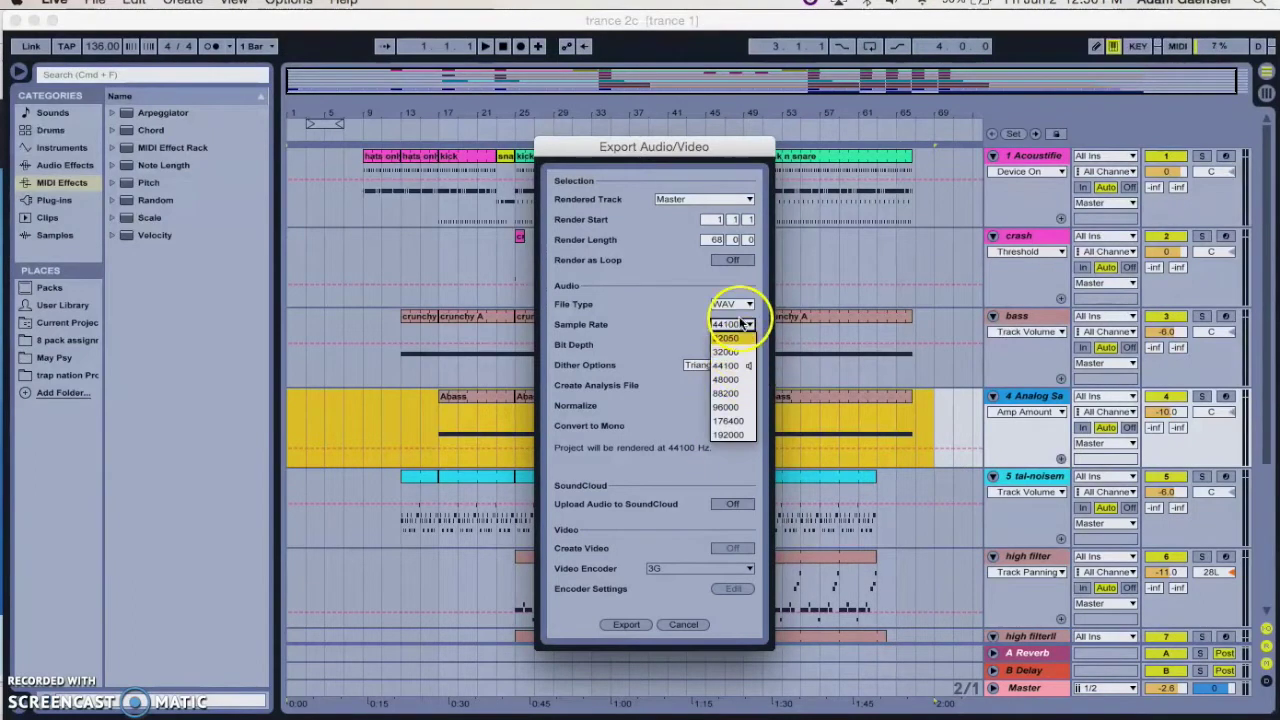
{"action": "left_click", "coordinate": [741, 328]}
{"action": "left_click", "coordinate": [737, 343]}
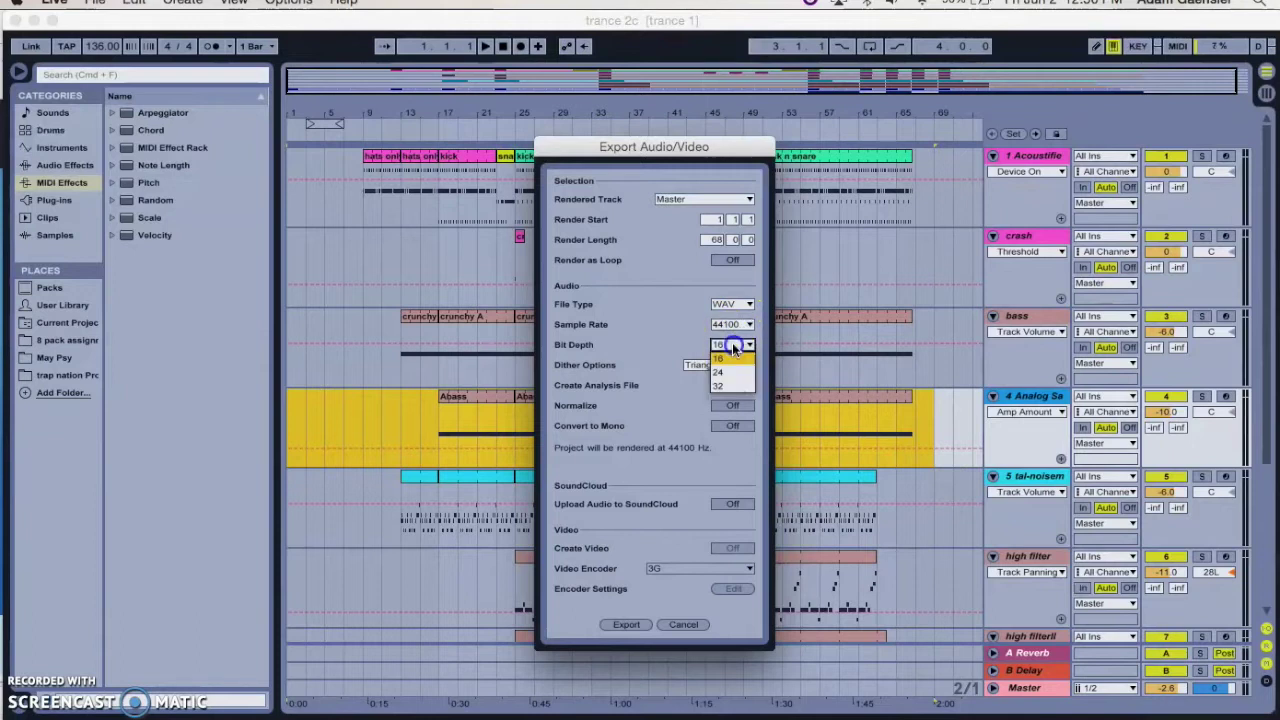
{"action": "left_click", "coordinate": [733, 346]}
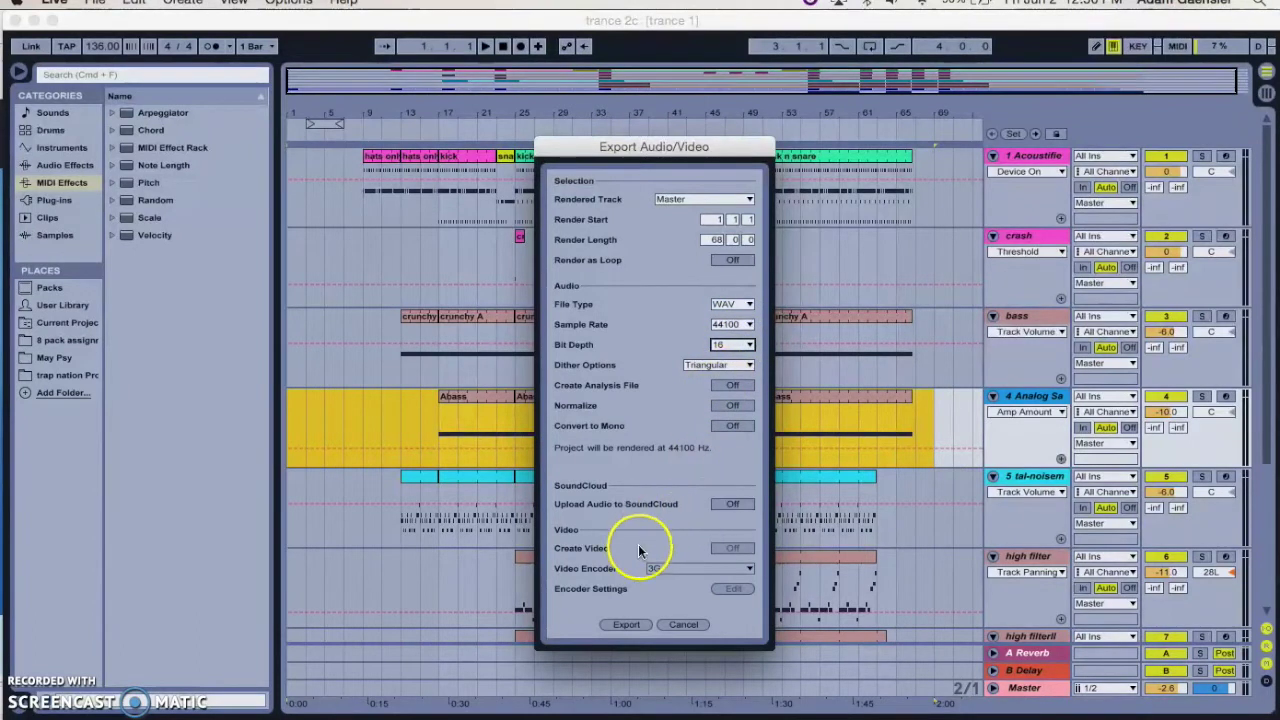
{"action": "left_click", "coordinate": [626, 625]}
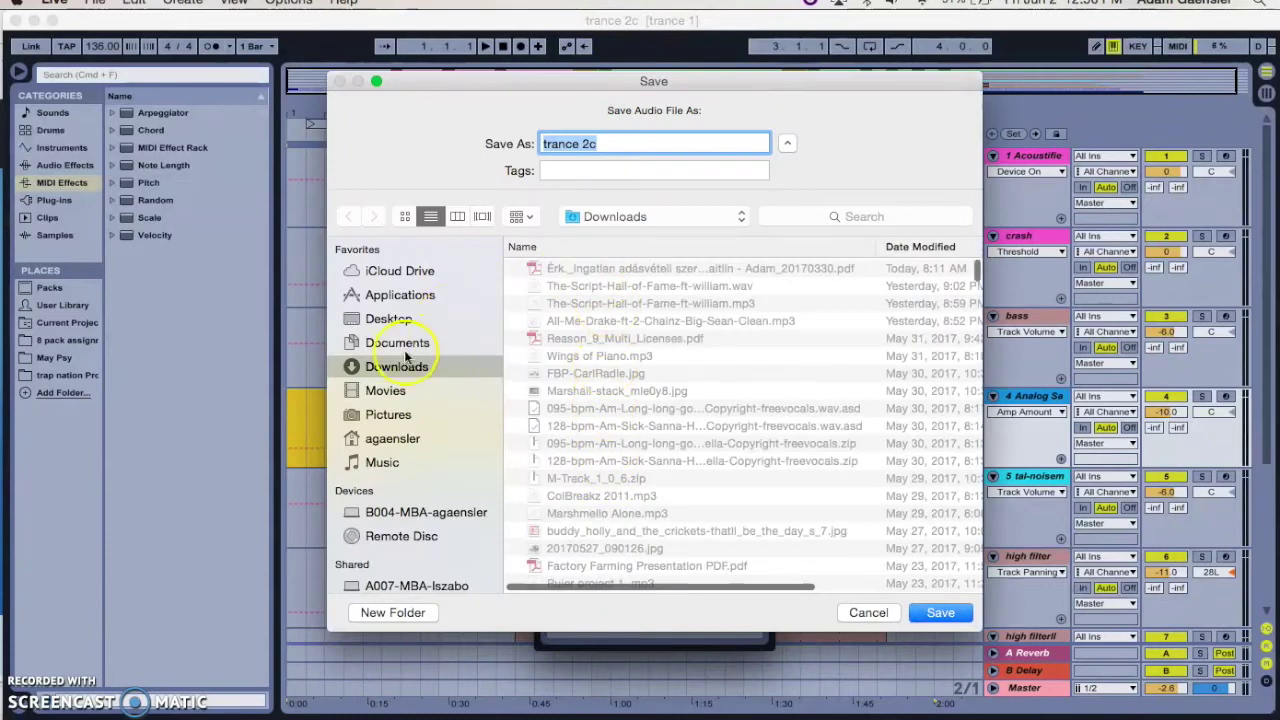
Choose Documents > 8th grade music and rename the export to the teacher's Final Project name.
{"action": "left_click", "coordinate": [408, 343]}
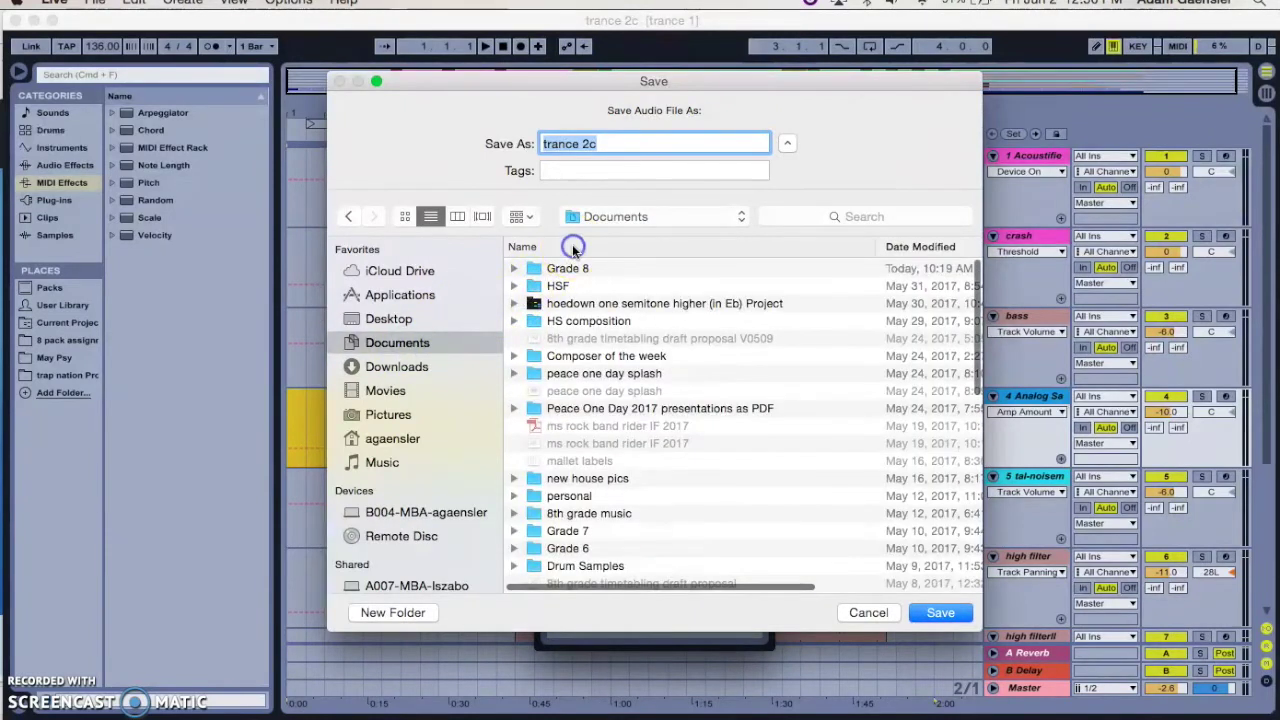
{"action": "left_click", "coordinate": [573, 248]}
{"action": "double_click", "coordinate": [572, 266]}
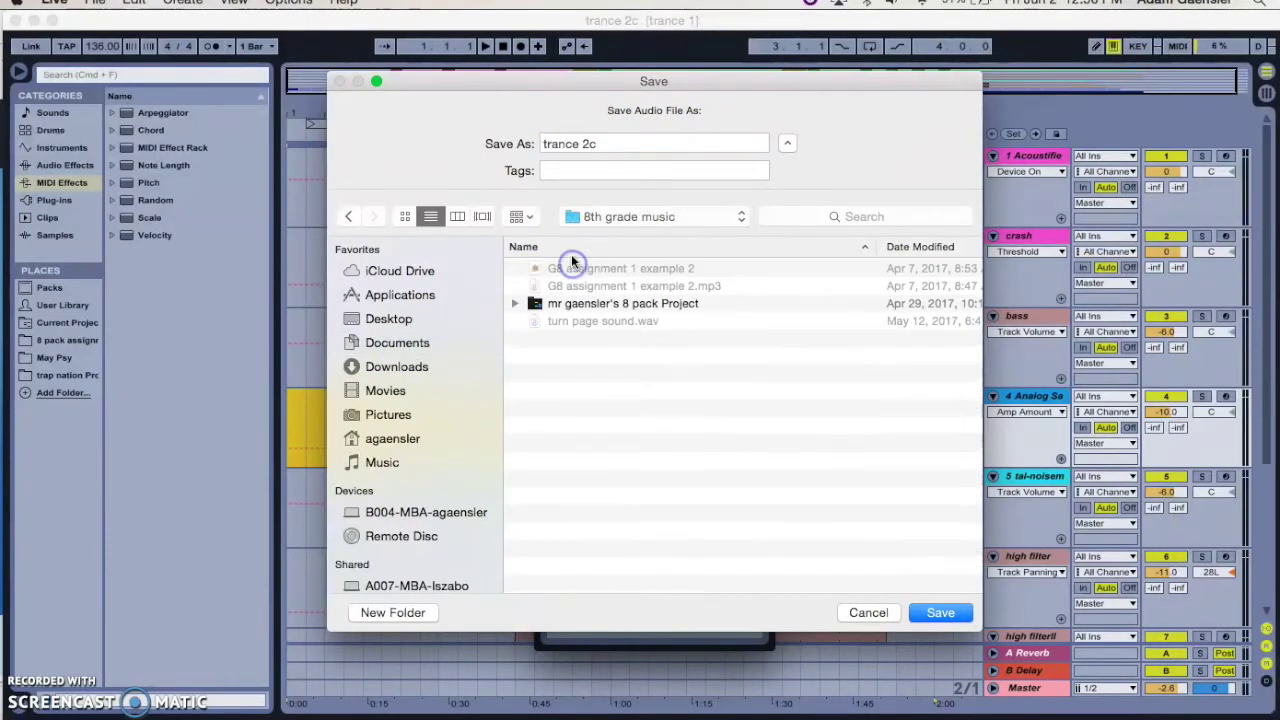
{"action": "triple_click", "coordinate": [585, 143]}
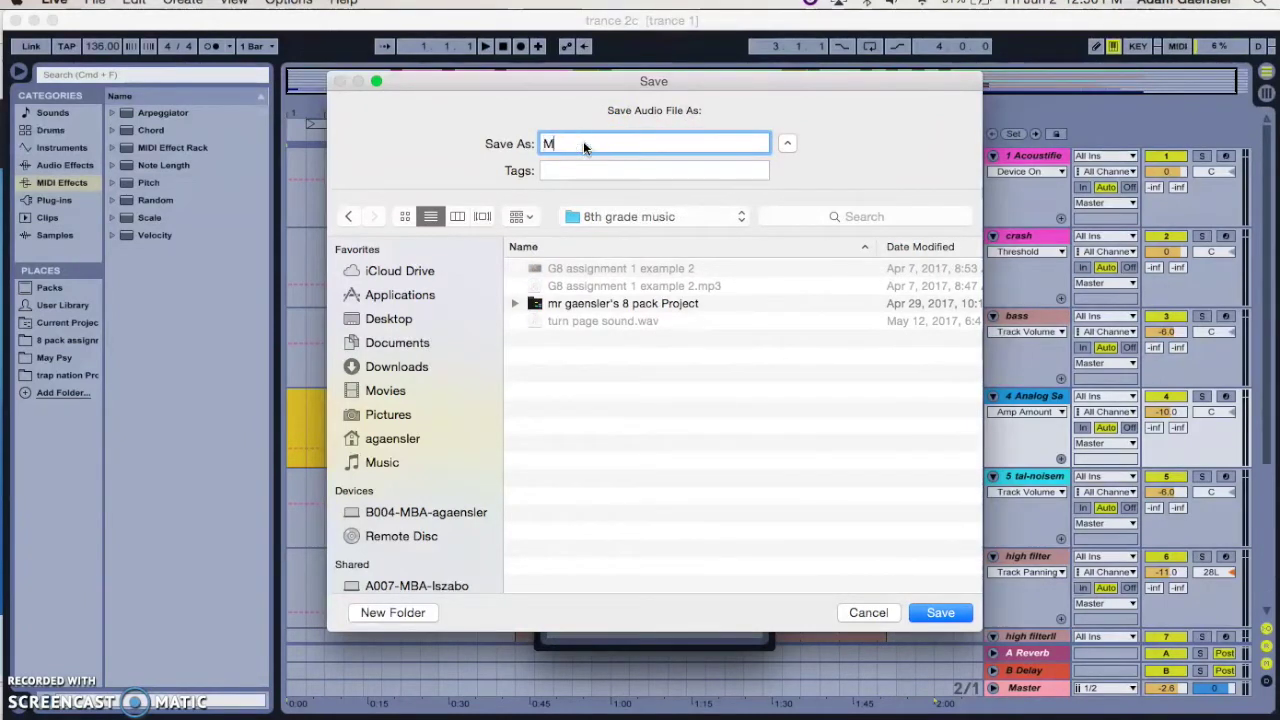
{"action": "type", "text": "Mr Gaensler Final Project"}
Save the audio file and confirm to start rendering the song.
{"action": "left_click", "coordinate": [610, 87]}
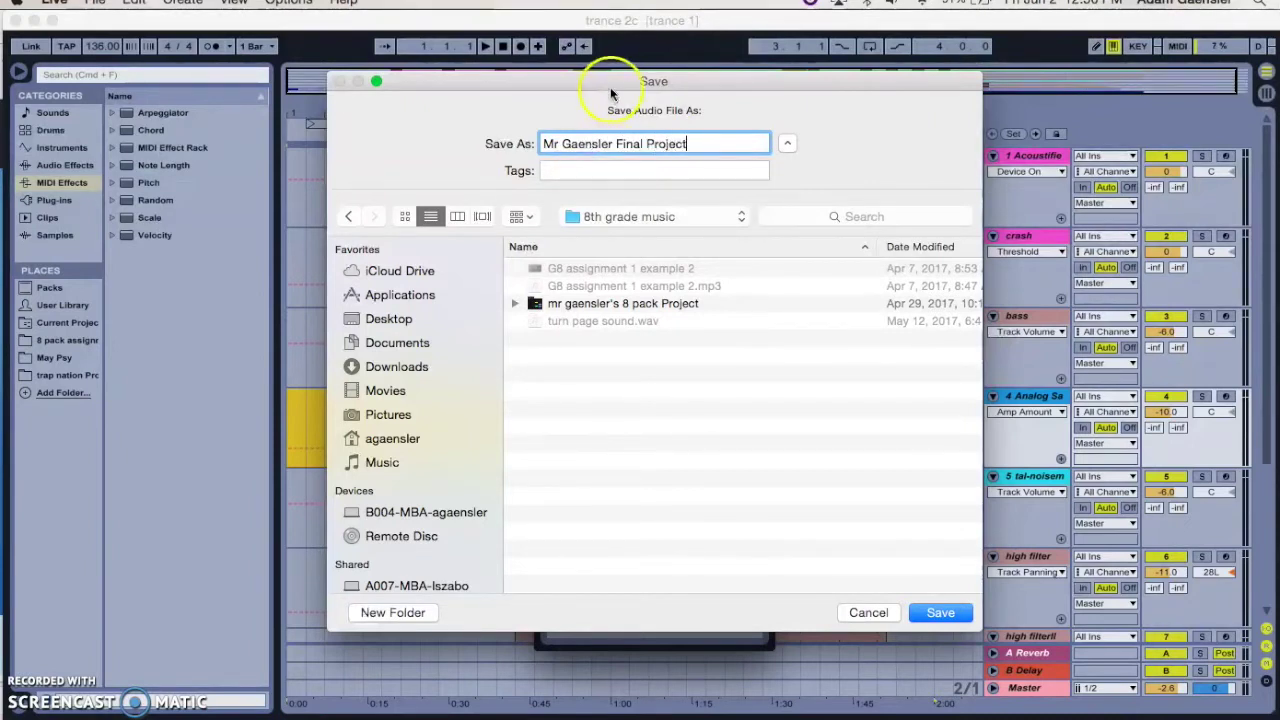
{"action": "left_click_drag", "start_coordinate": [610, 87], "coordinate": [575, 117]}
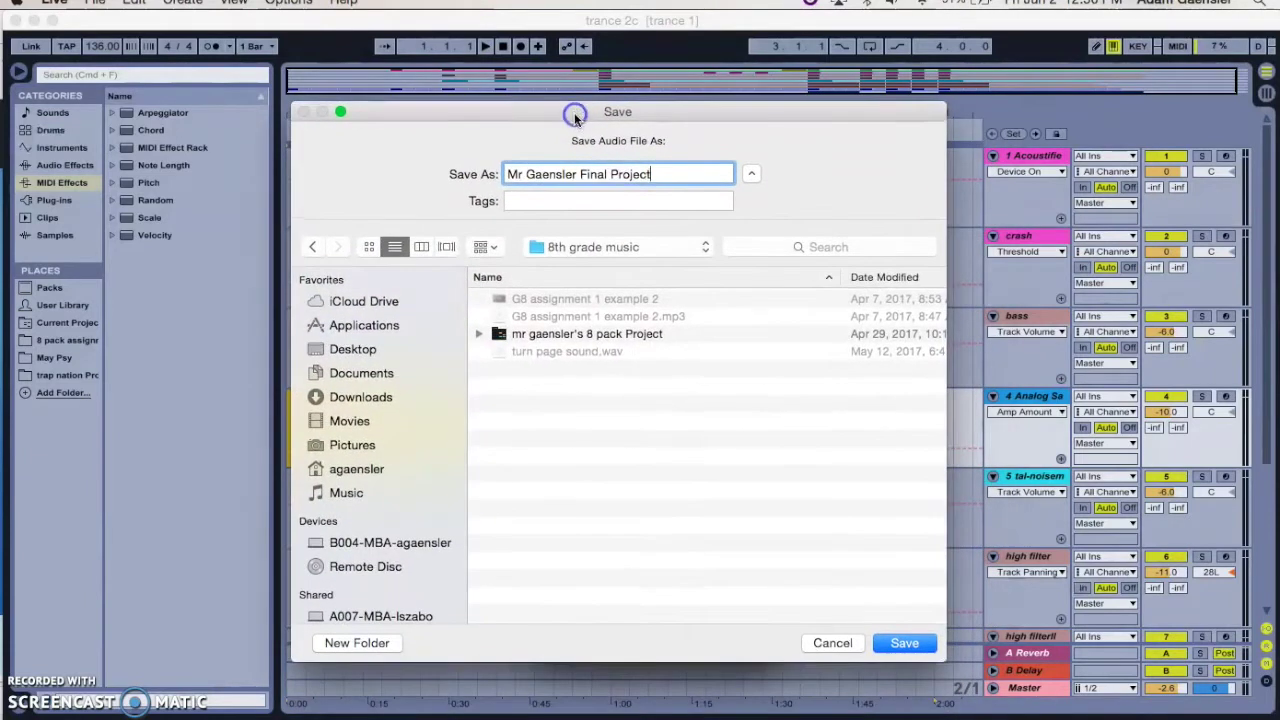
{"action": "left_click", "coordinate": [893, 633]}
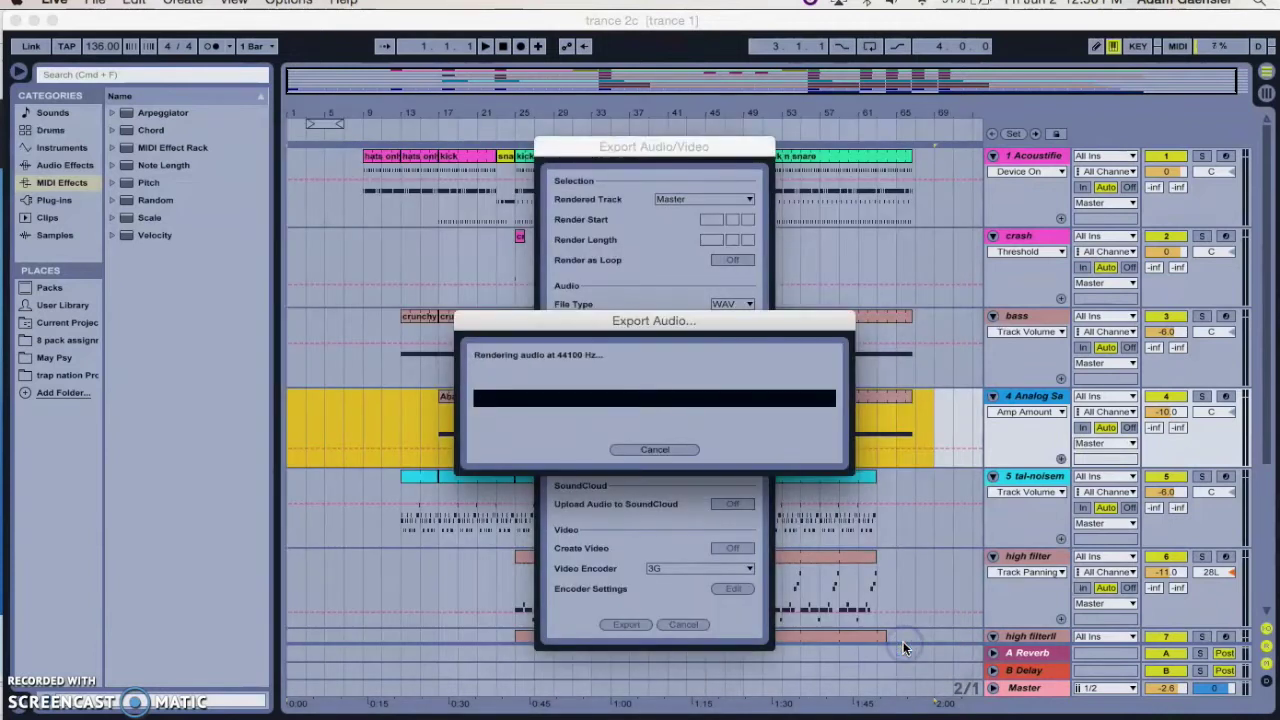
{"action": "left_click", "coordinate": [772, 568]}
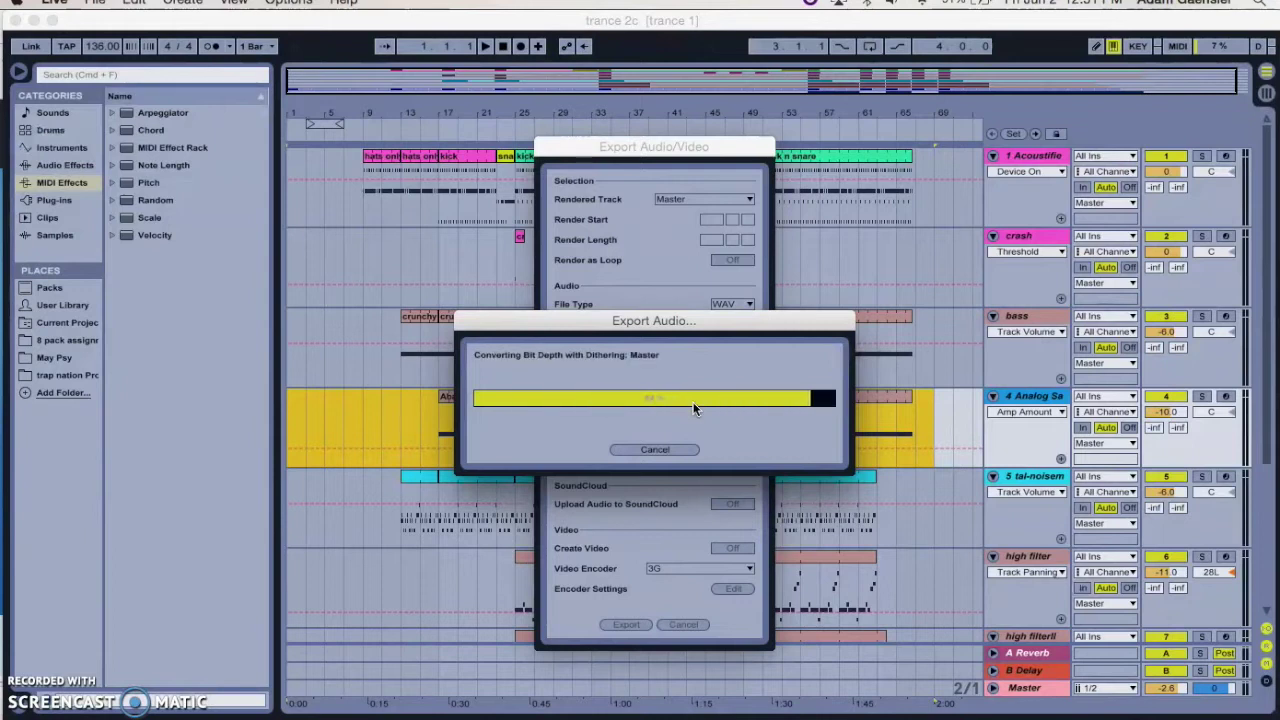
After the WAV render finishes, switch to Finder with Cmd+Tab.
{"action": "key", "text": "super+Tab"}
{"action": "key", "text": "super+Tab"}
{"action": "key", "text": "super+Tab"}
{"action": "key", "text": "super+Tab"}
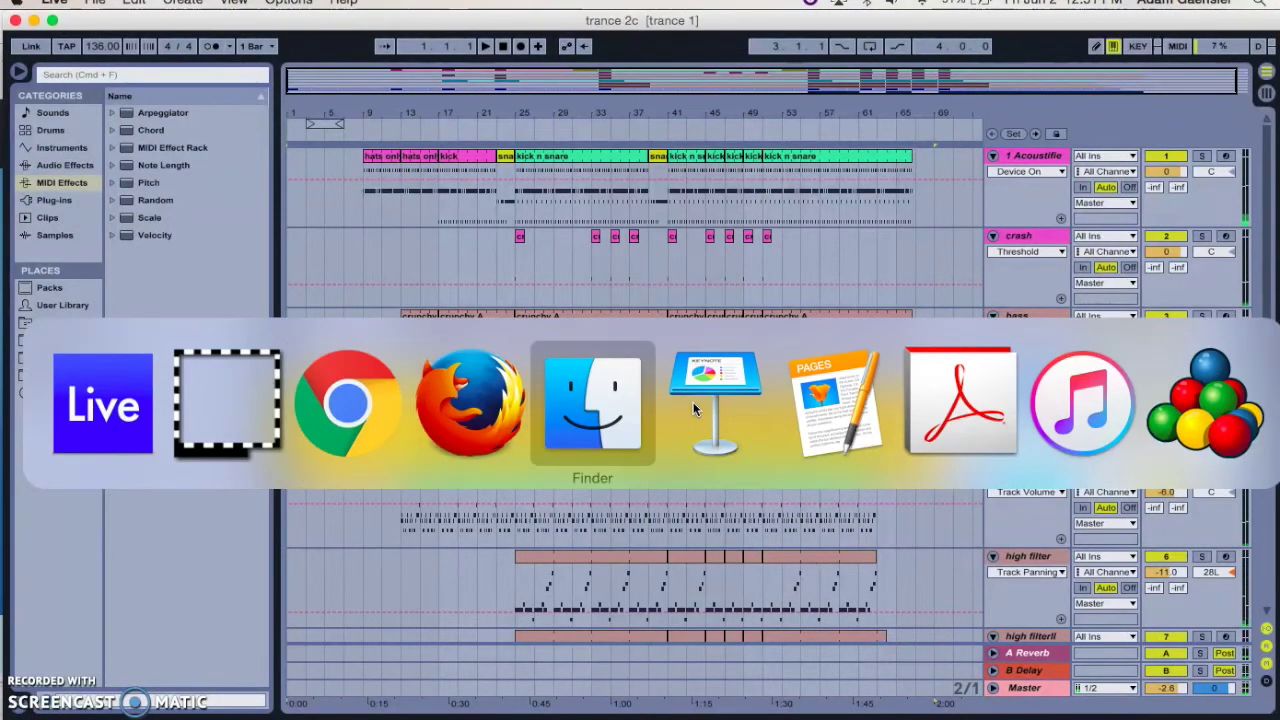
Browse to Documents > 8th grade music and check the 21.2 MB final project WAV's options.
{"action": "left_click", "coordinate": [367, 236]}
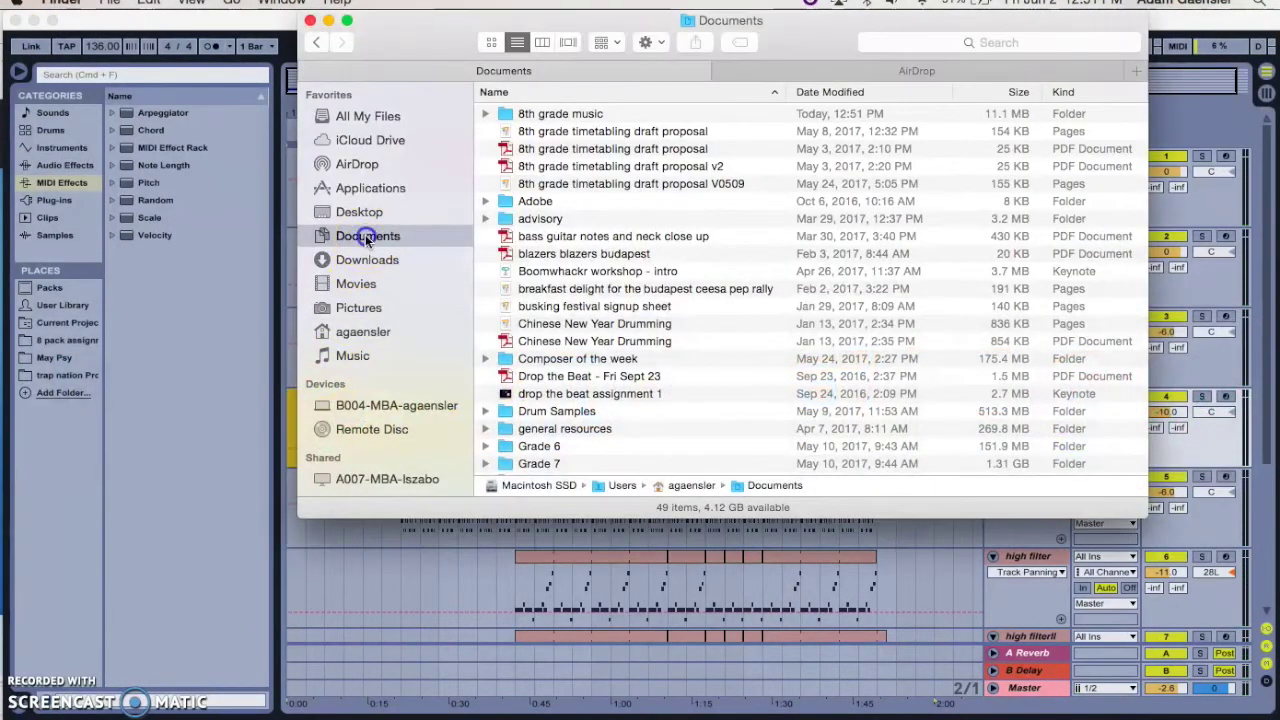
{"action": "double_click", "coordinate": [527, 115]}
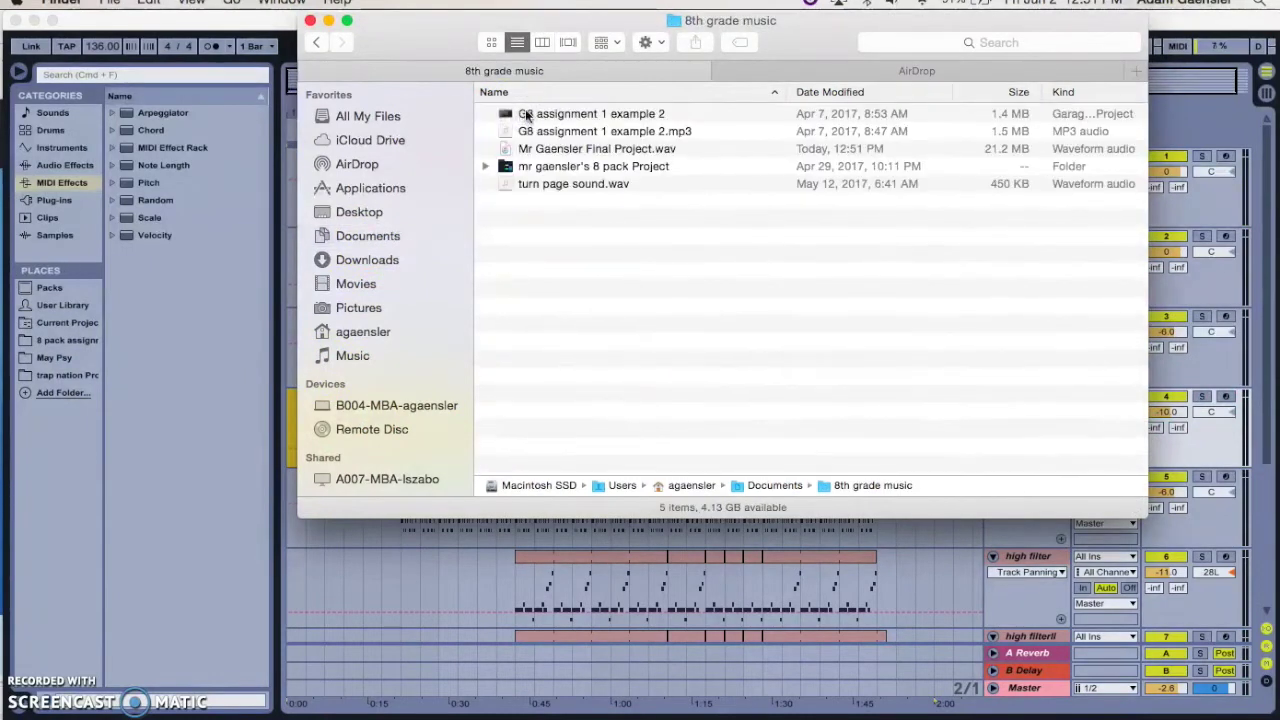
{"action": "left_click", "coordinate": [545, 148]}
{"action": "left_click", "coordinate": [900, 148]}
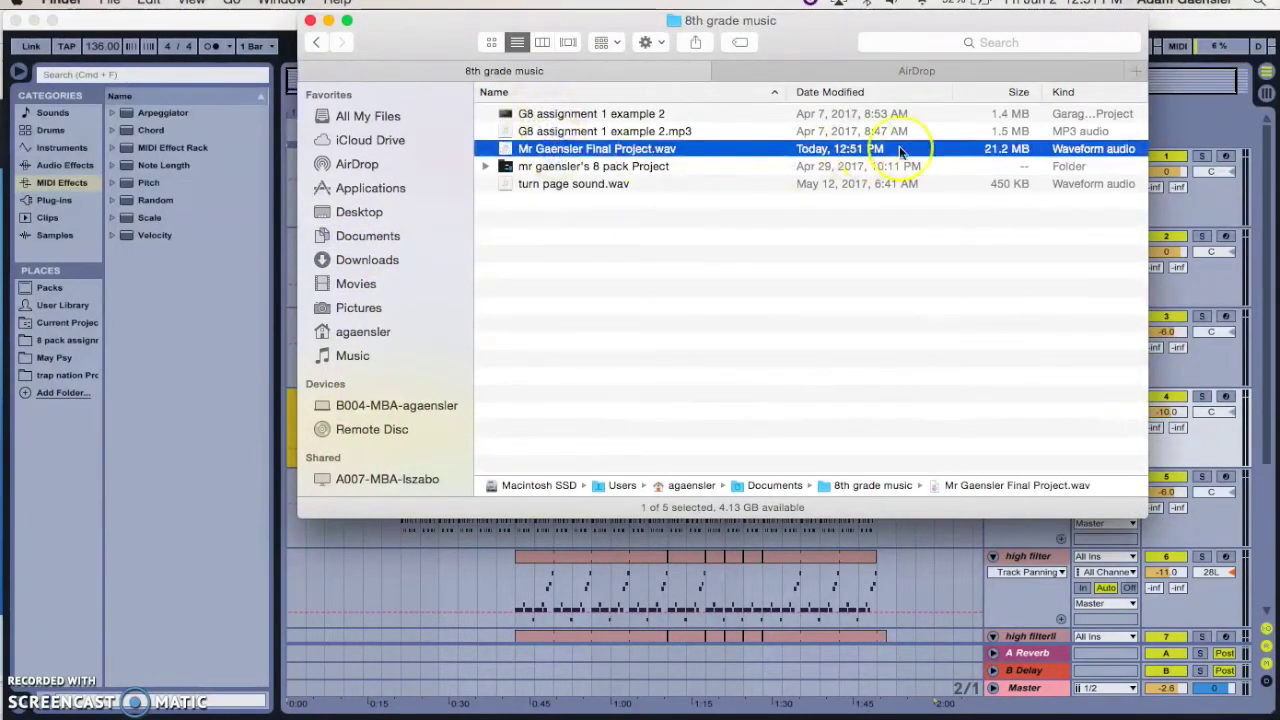
{"action": "right_click", "coordinate": [574, 150]}
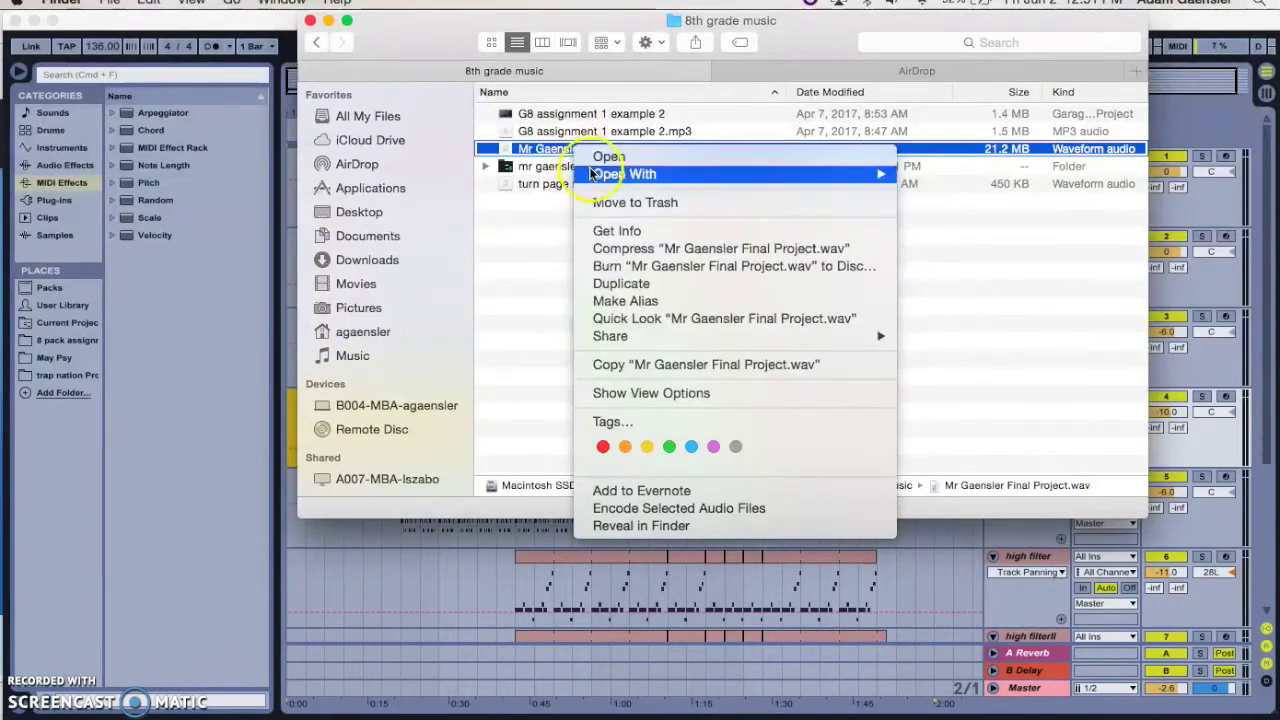
{"action": "mouse_move", "coordinate": [631, 175]}
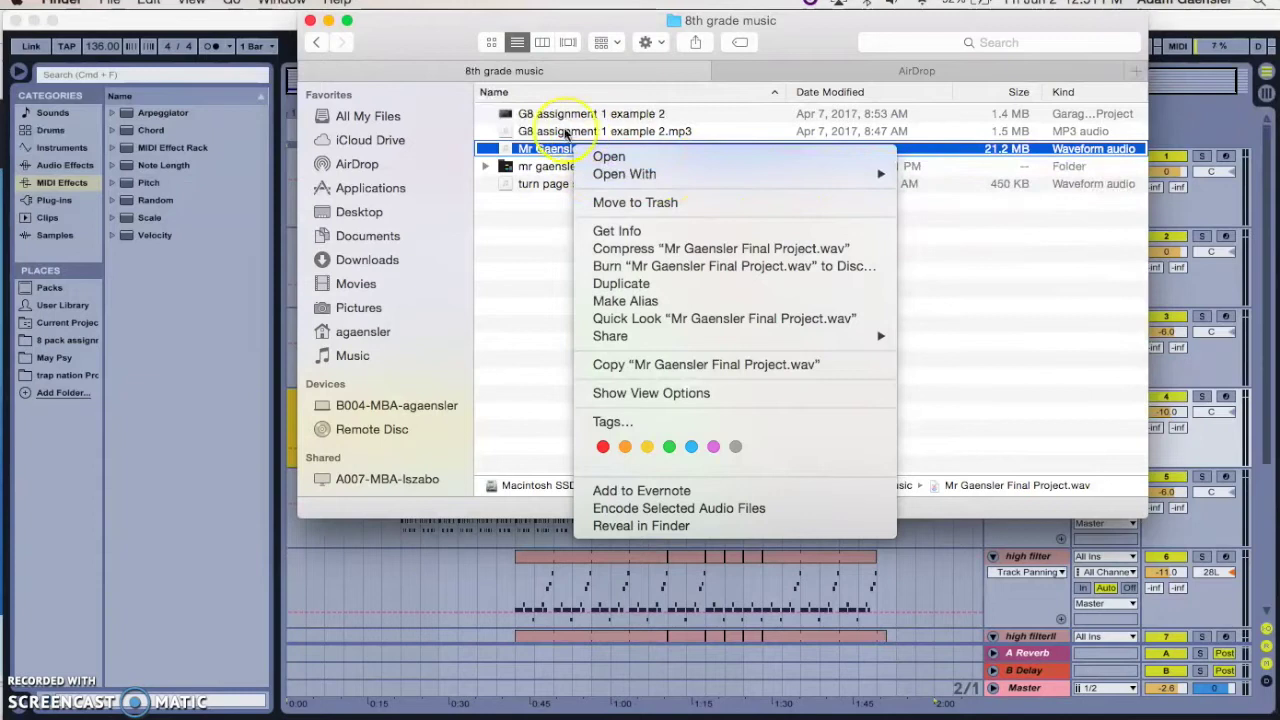
{"action": "left_click", "coordinate": [539, 149]}
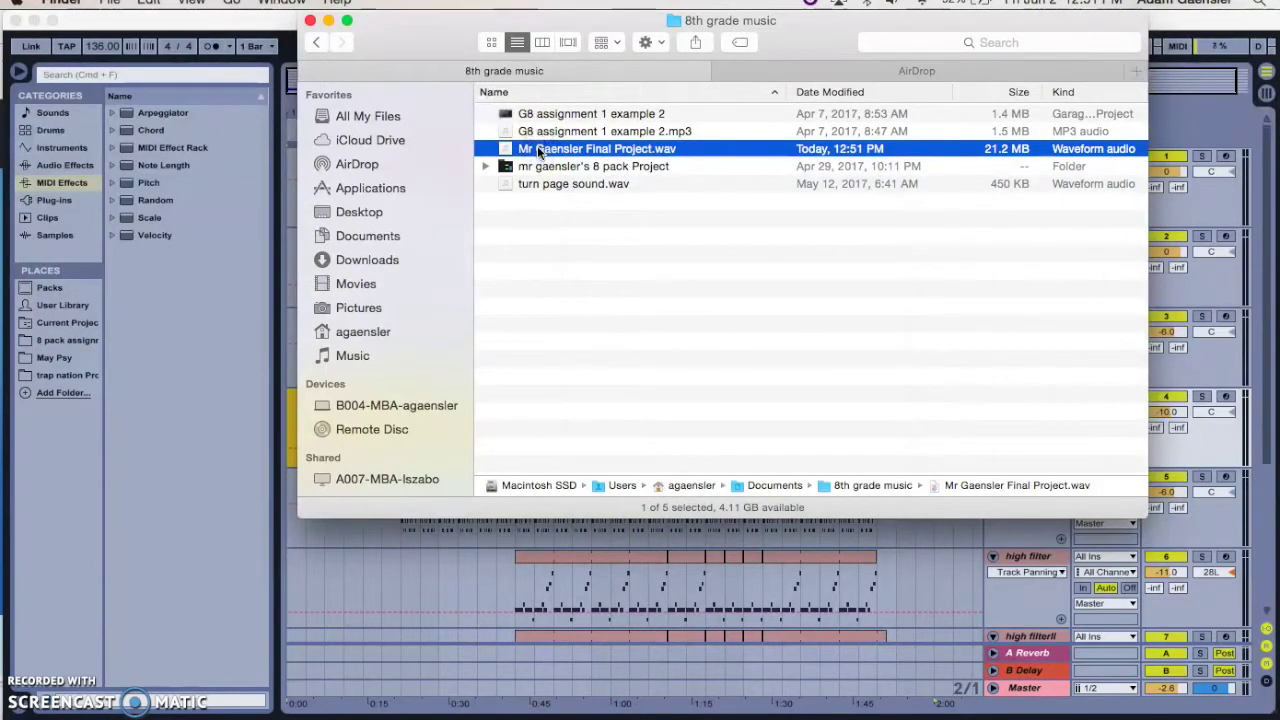
Open the final project WAV in iTunes, play about three seconds, then pause, keeping its name.
{"action": "double_click", "coordinate": [539, 149]}
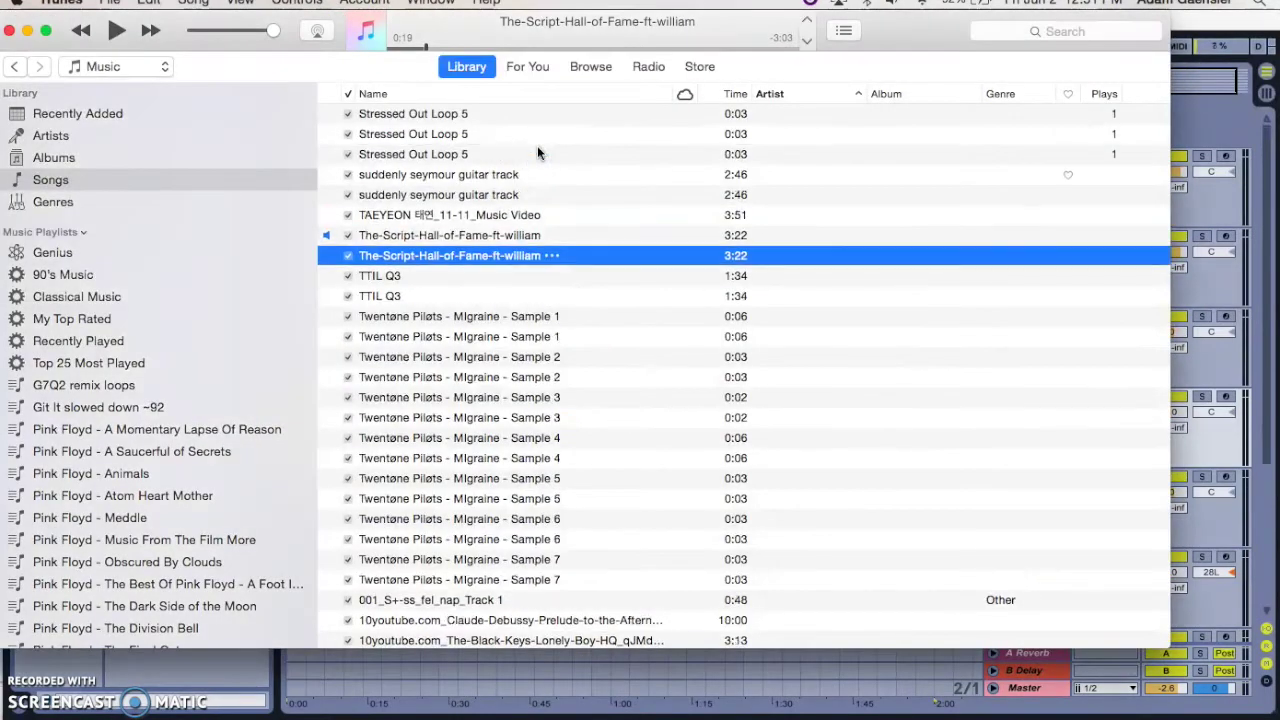
{"action": "left_click", "coordinate": [133, 40]}
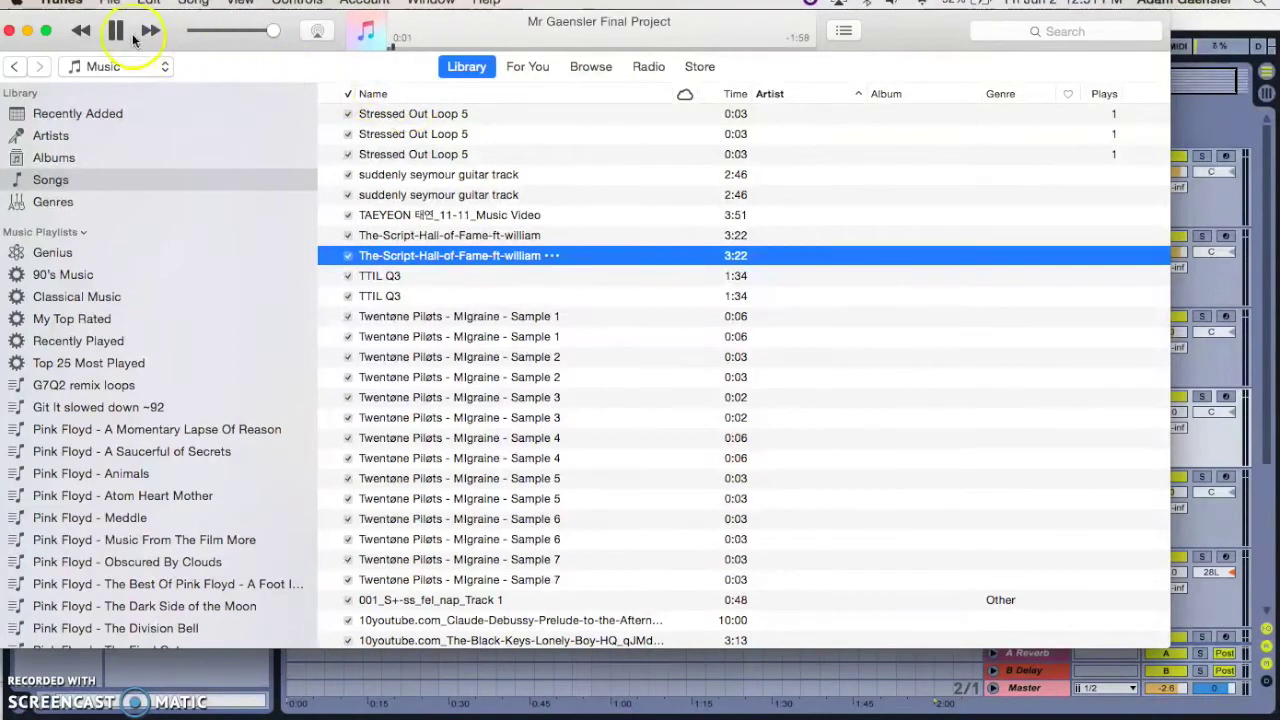
{"action": "left_click", "coordinate": [114, 30]}
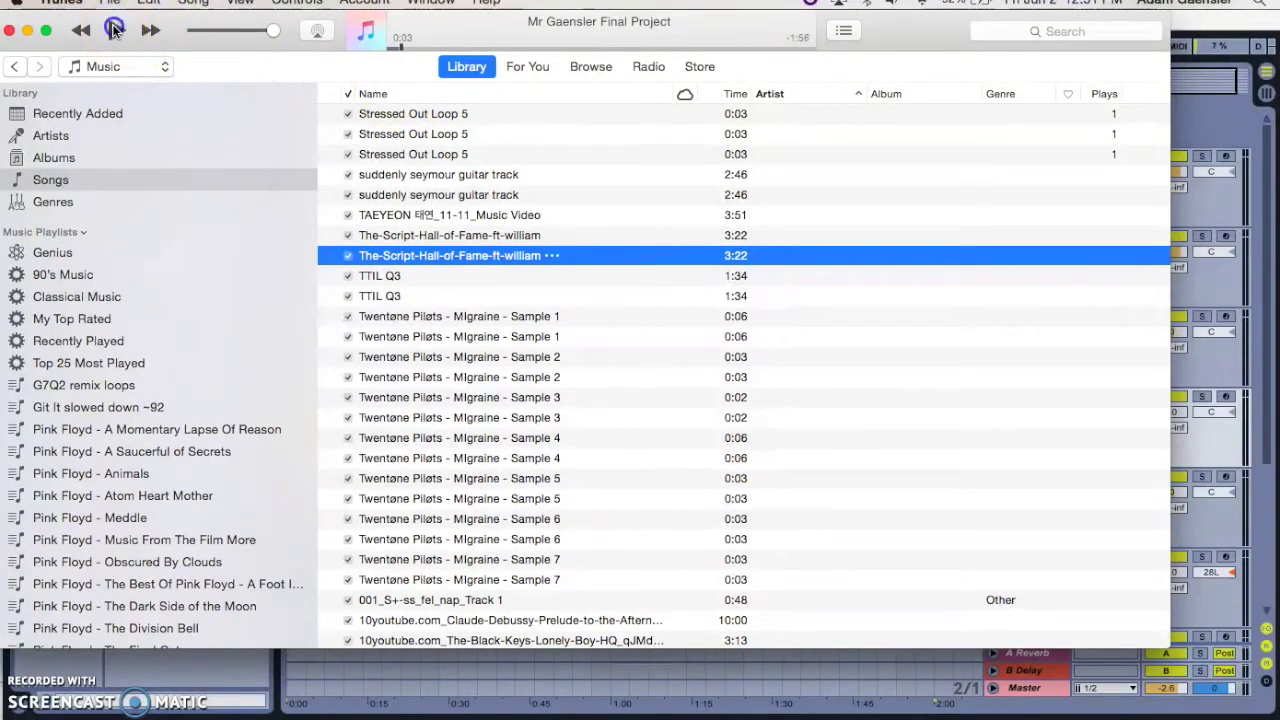
{"action": "left_click", "coordinate": [405, 258]}
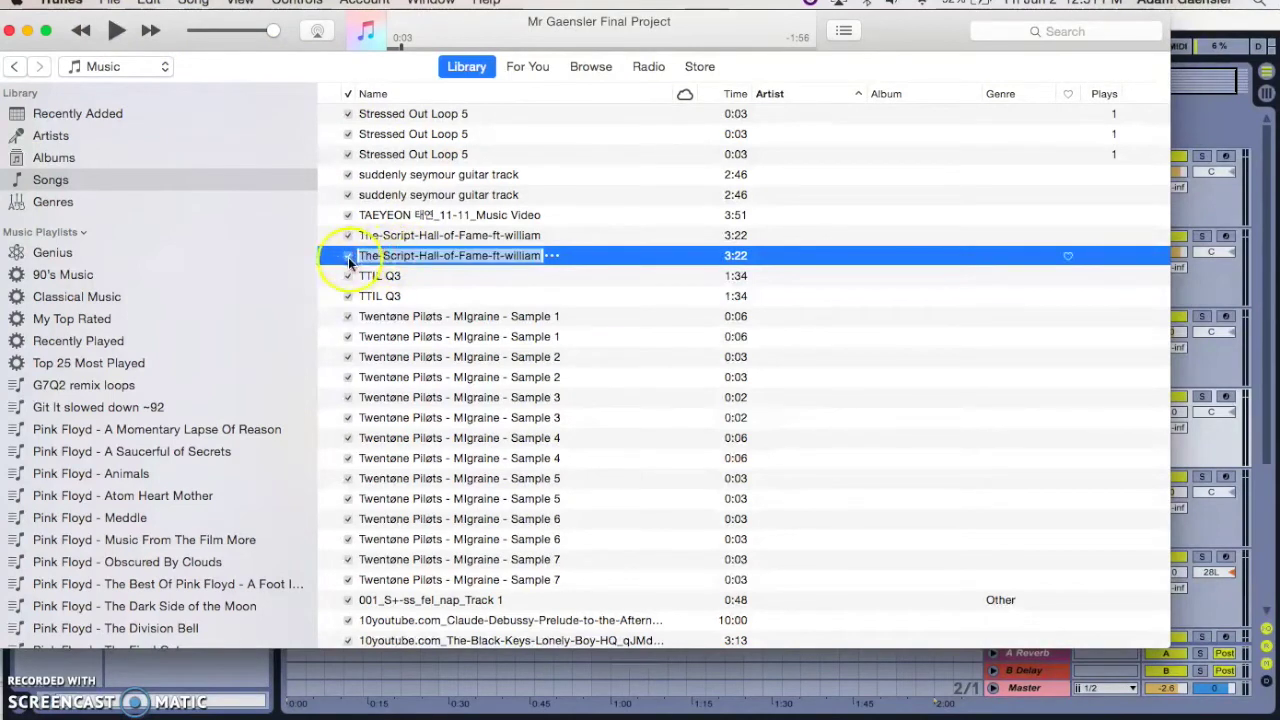
{"action": "key", "text": "Return"}
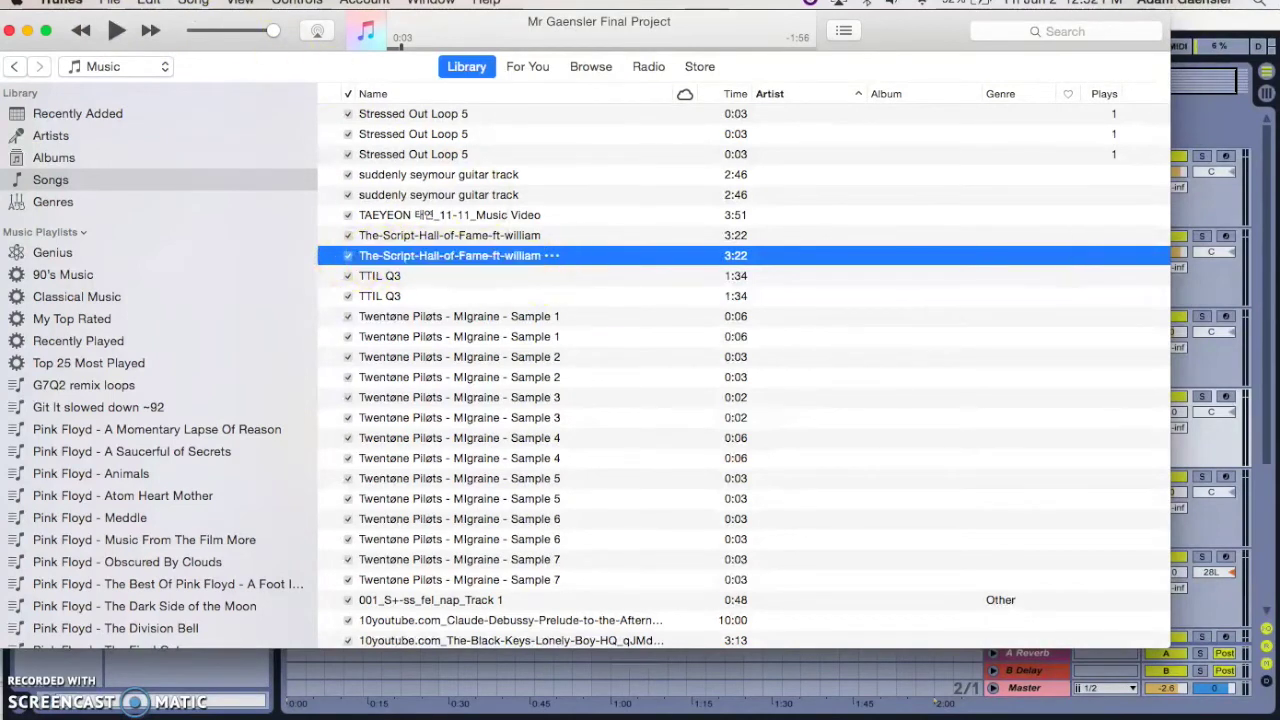
In Preferences > Import Settings, choose MP3 Encoder at Higher Quality (192 kbps).
{"action": "left_click", "coordinate": [61, 2]}
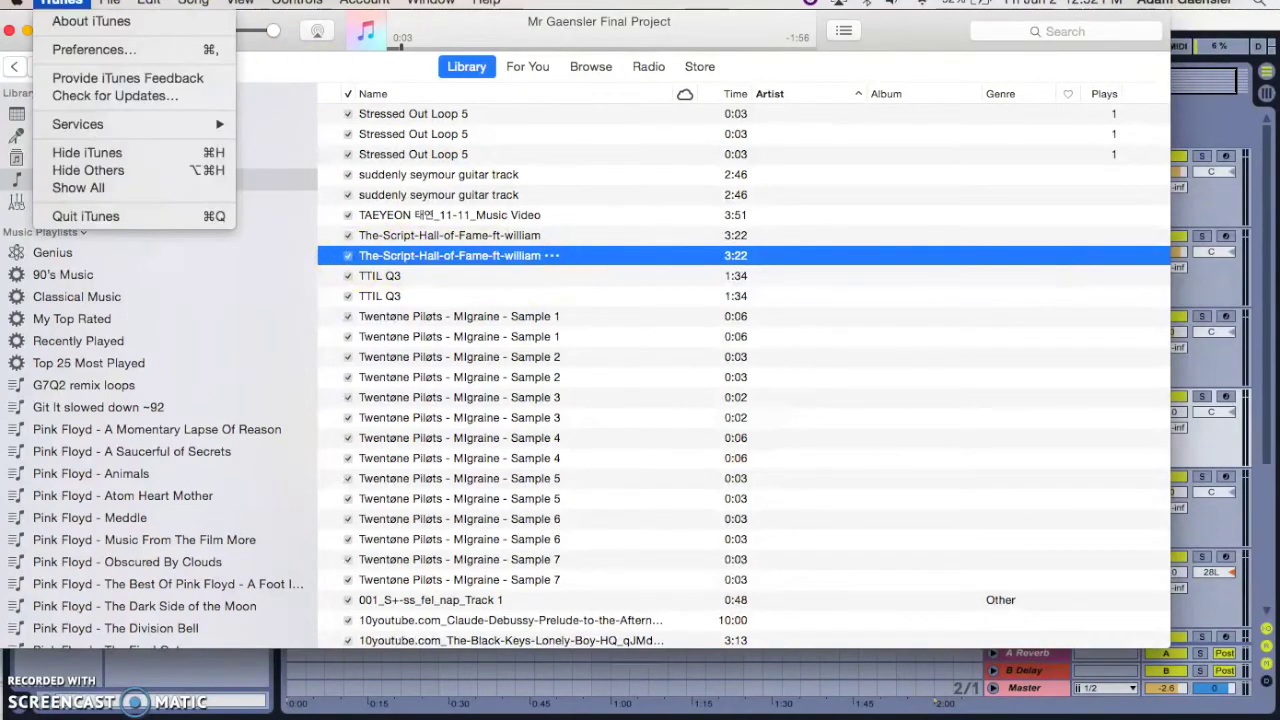
{"action": "left_click", "coordinate": [70, 49]}
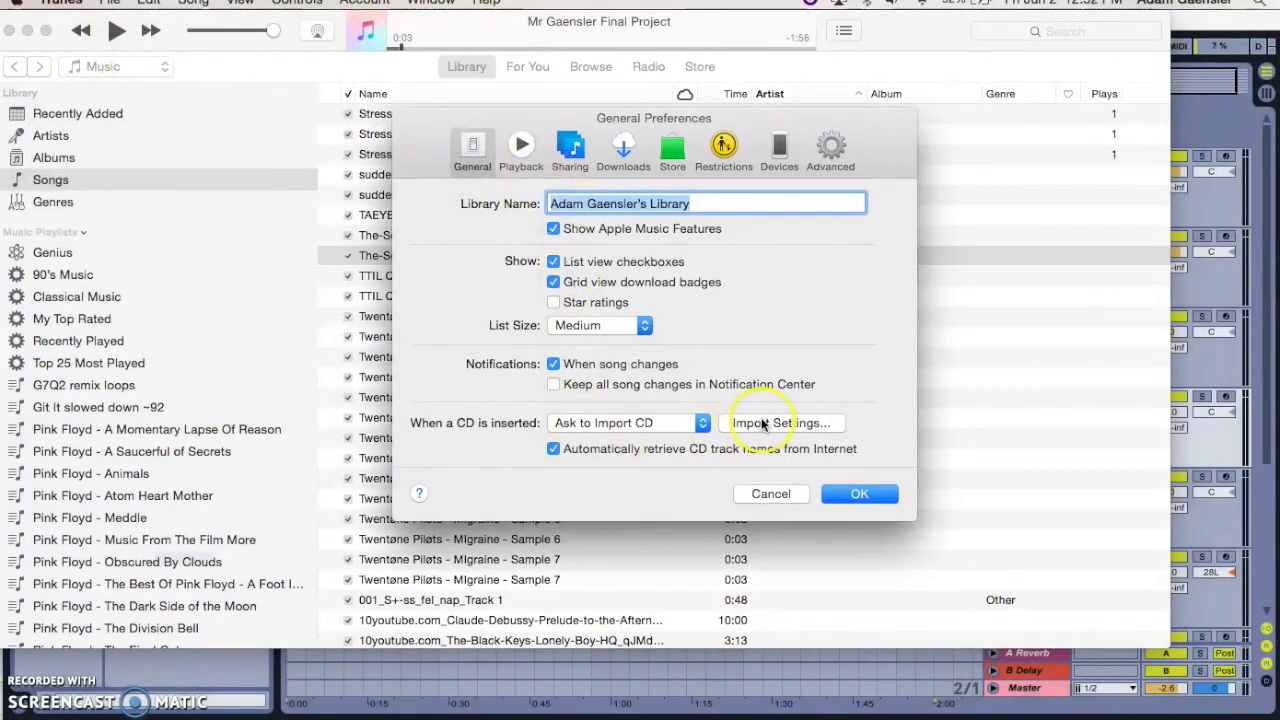
{"action": "left_click", "coordinate": [800, 428]}
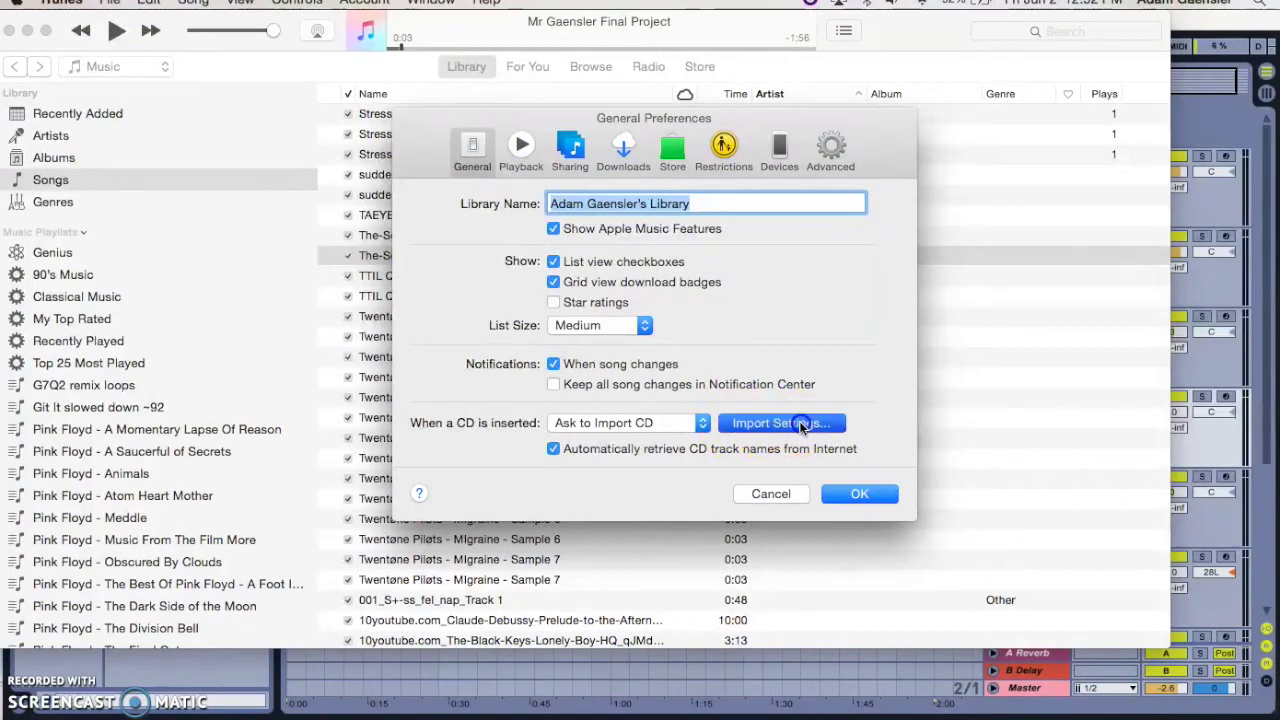
{"action": "left_click", "coordinate": [658, 178]}
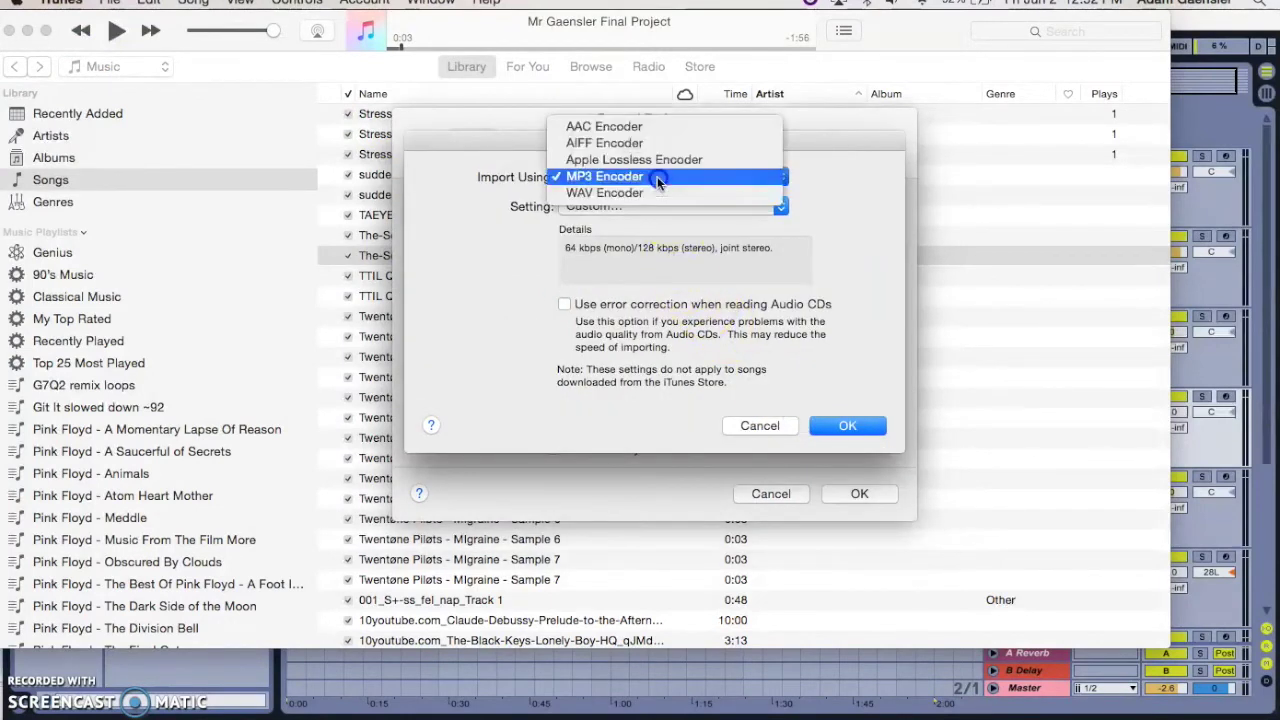
{"action": "left_click", "coordinate": [607, 180]}
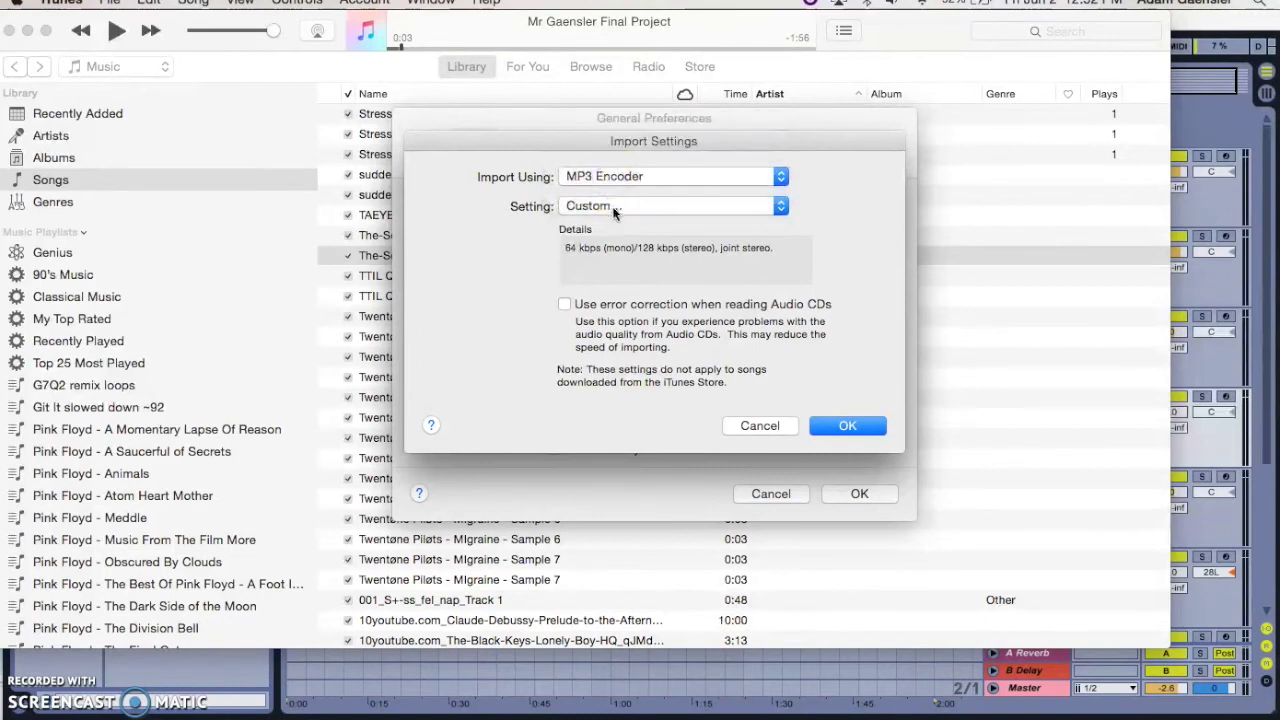
{"action": "left_click", "coordinate": [614, 207]}
{"action": "left_click", "coordinate": [614, 179]}
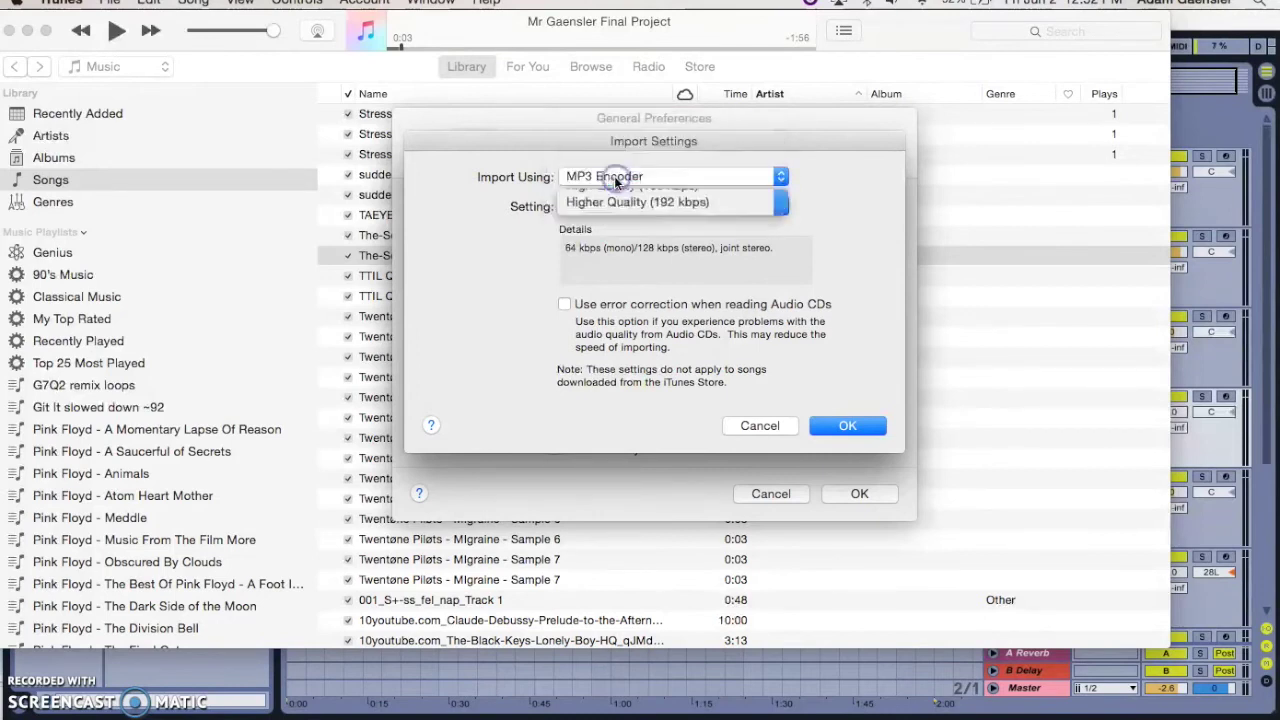
{"action": "left_click", "coordinate": [832, 424]}
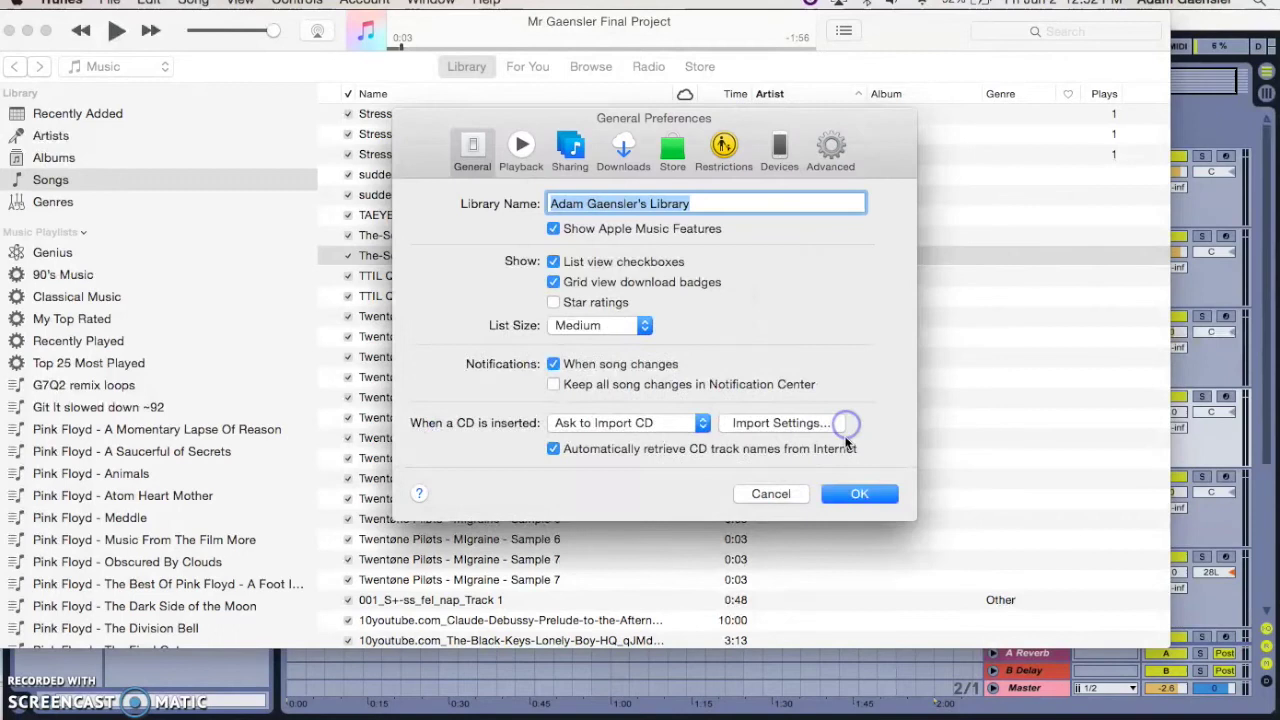
Close preferences and select the Final Project track in the song list.
{"action": "left_click", "coordinate": [857, 495]}
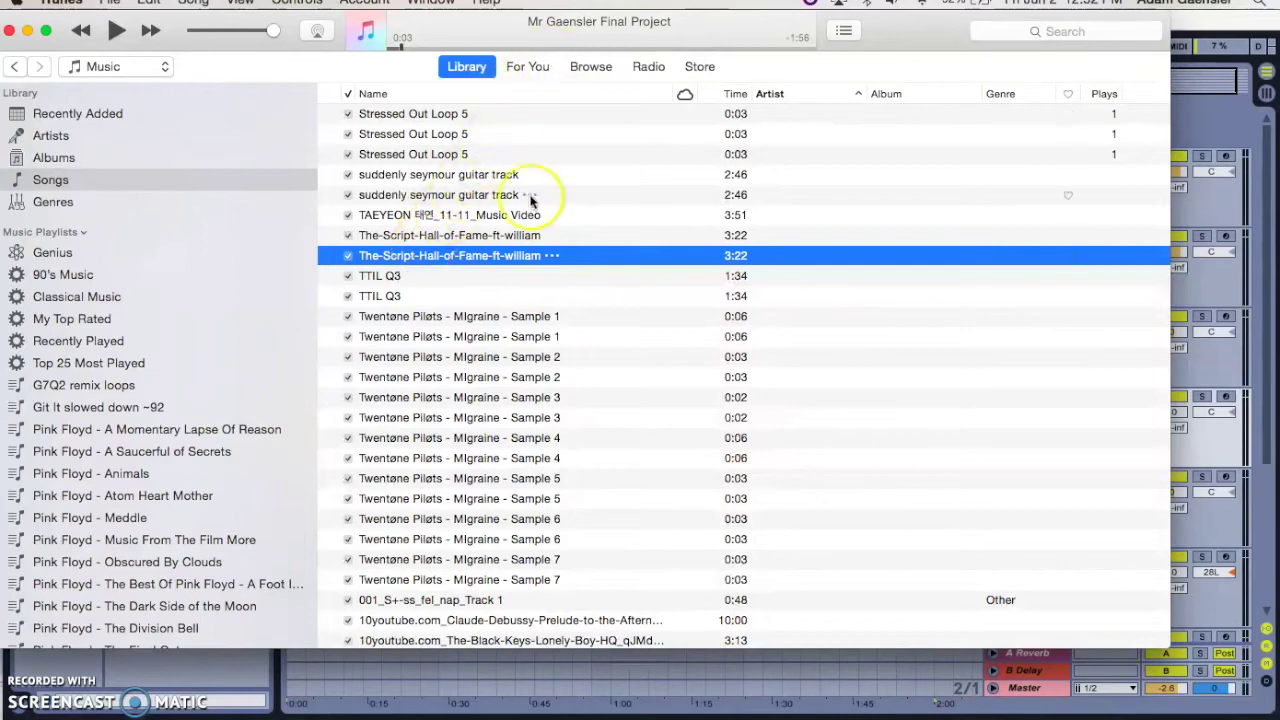
{"action": "scroll", "coordinate": [534, 298], "scroll_direction": "down", "scroll_amount": 1}
{"action": "scroll", "coordinate": [534, 300], "scroll_direction": "up", "scroll_amount": 20}
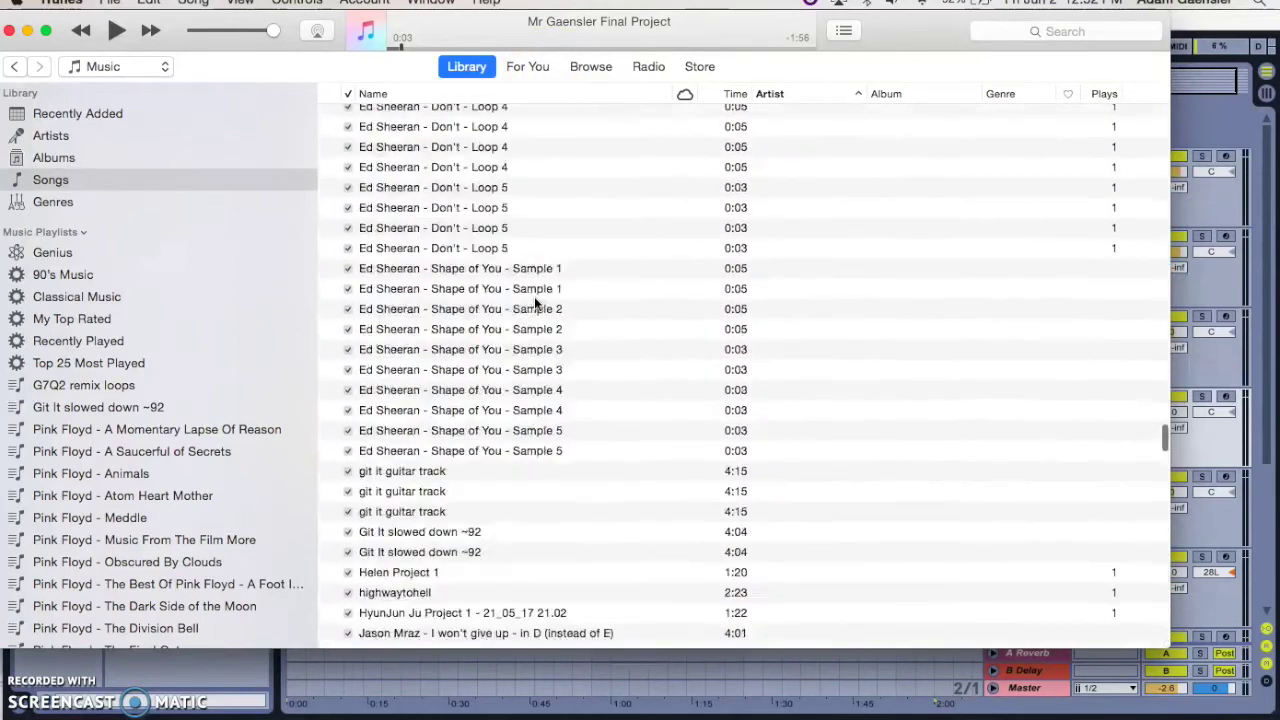
{"action": "scroll", "coordinate": [534, 300], "scroll_direction": "down", "scroll_amount": 20}
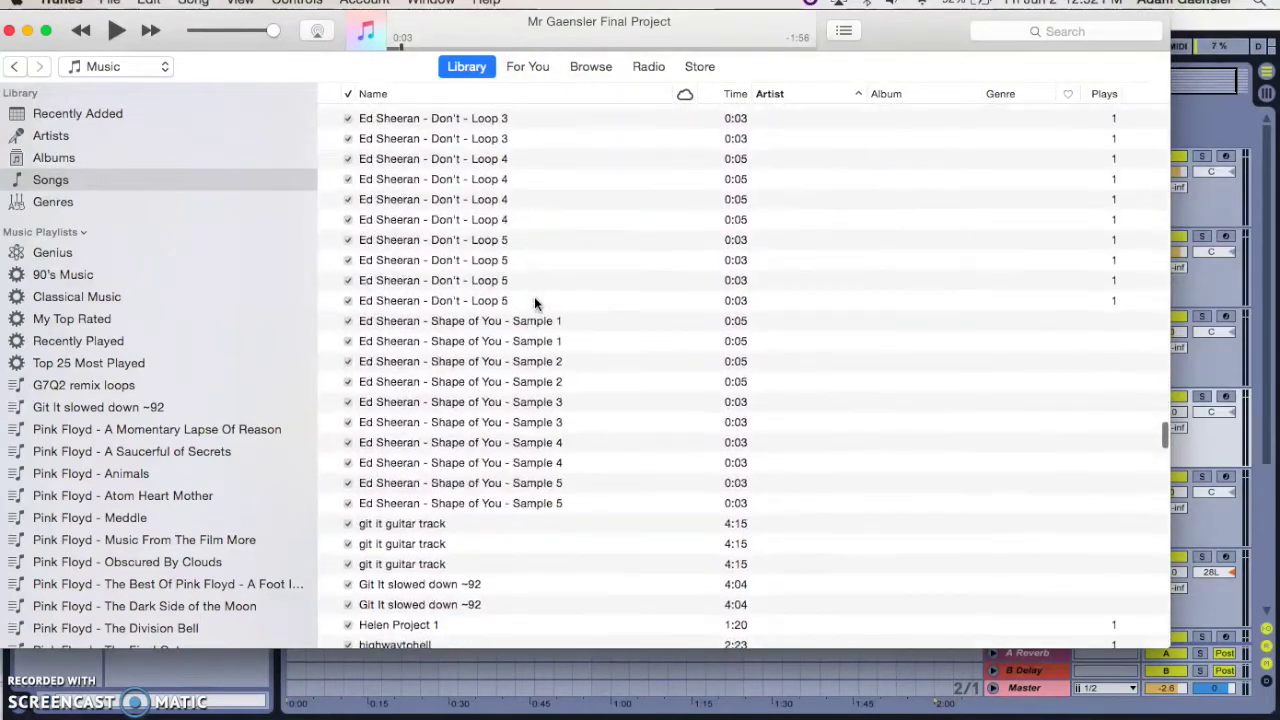
{"action": "scroll", "coordinate": [534, 296], "scroll_direction": "down", "scroll_amount": 10}
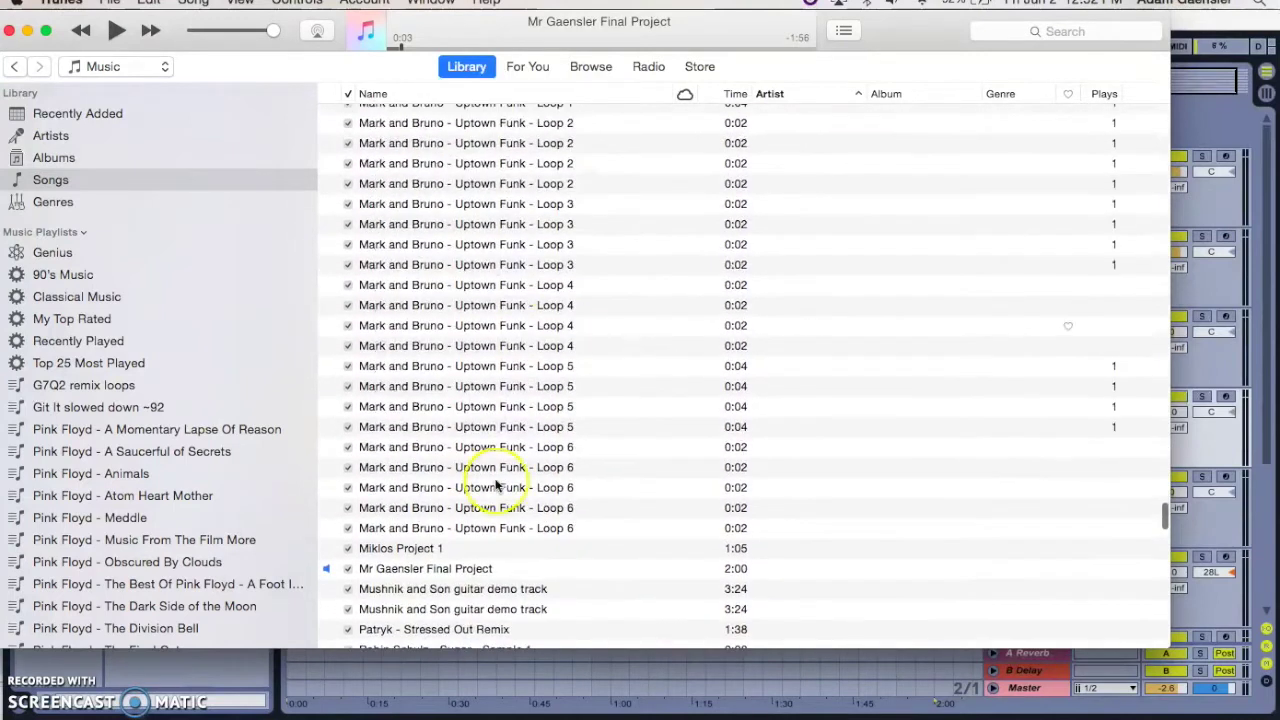
{"action": "left_click", "coordinate": [463, 569]}
{"action": "scroll", "coordinate": [463, 569], "scroll_direction": "down", "scroll_amount": 5}
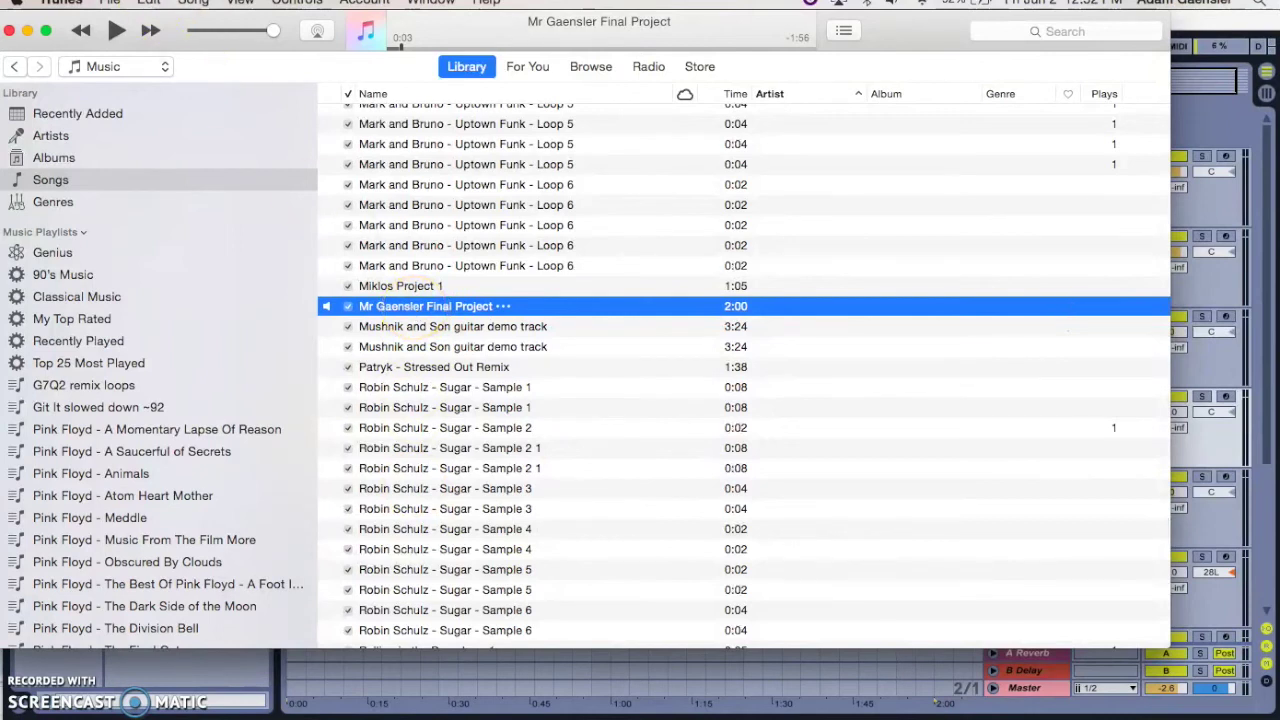
Open File > Convert to reach the Create MP3 Version option.
{"action": "left_click", "coordinate": [110, 2]}
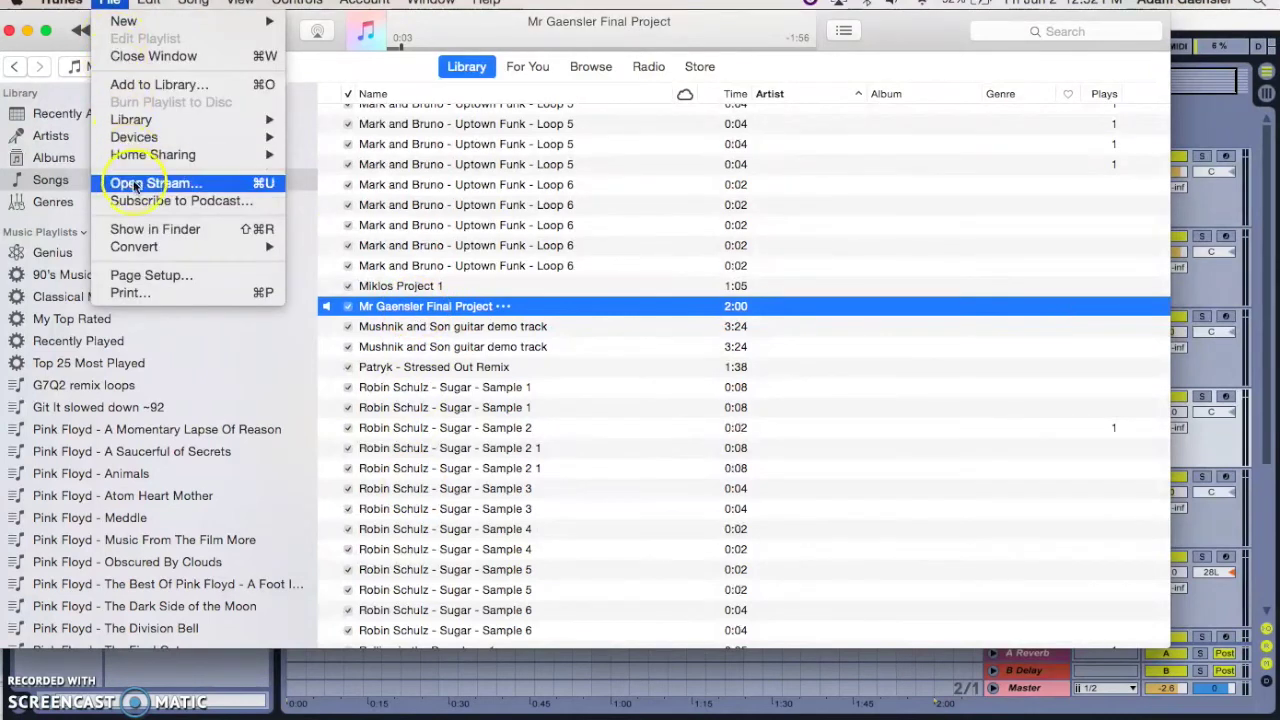
{"action": "left_click", "coordinate": [147, 246]}
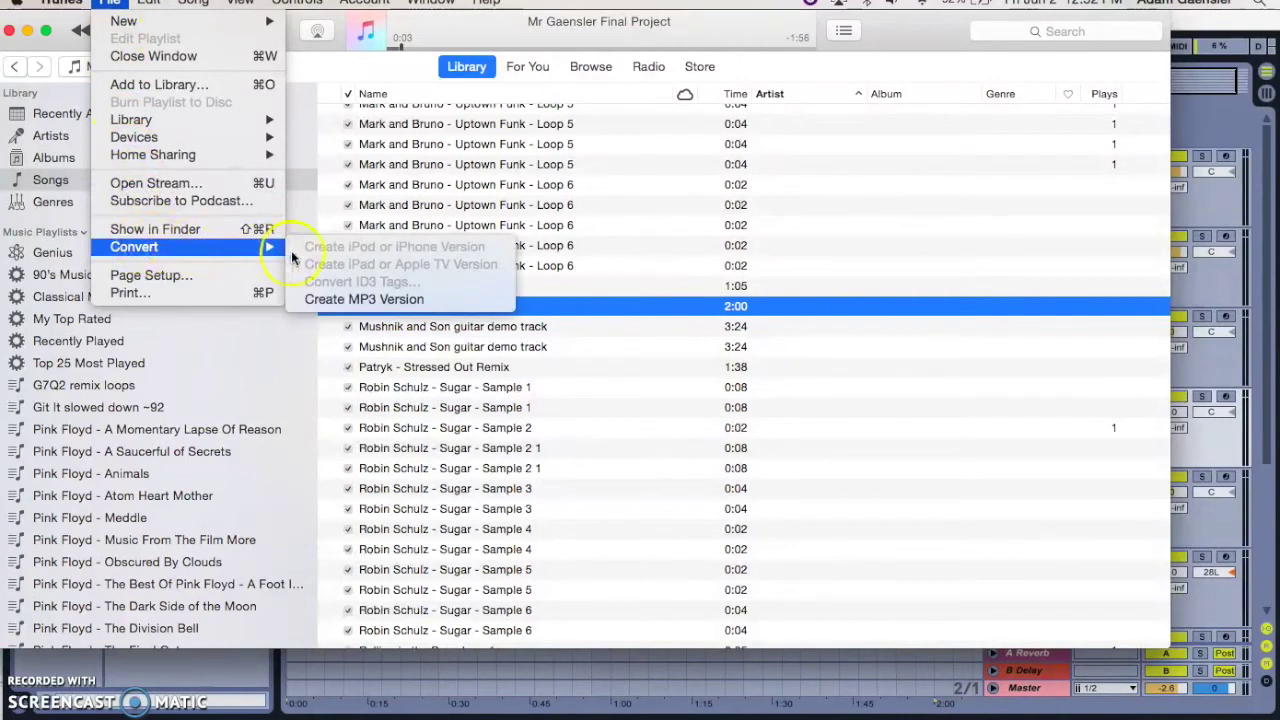
{"action": "left_click", "coordinate": [333, 302]}
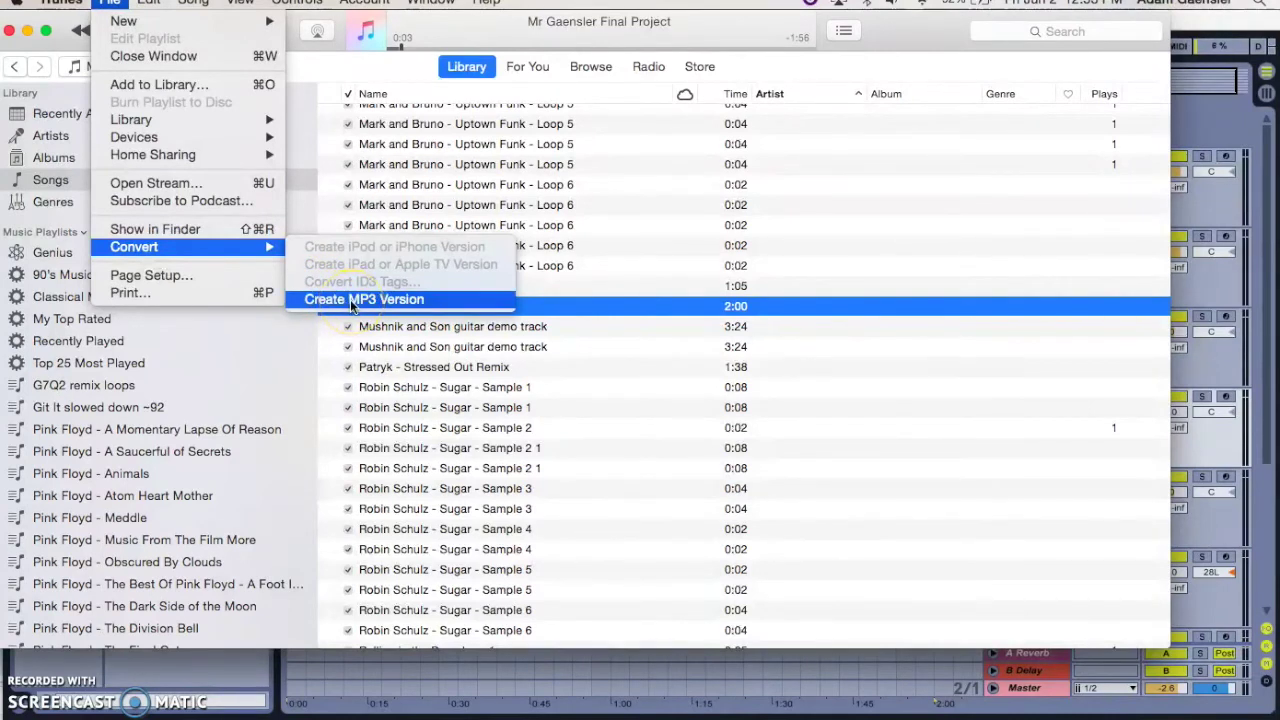
{"action": "left_click", "coordinate": [317, 282]}
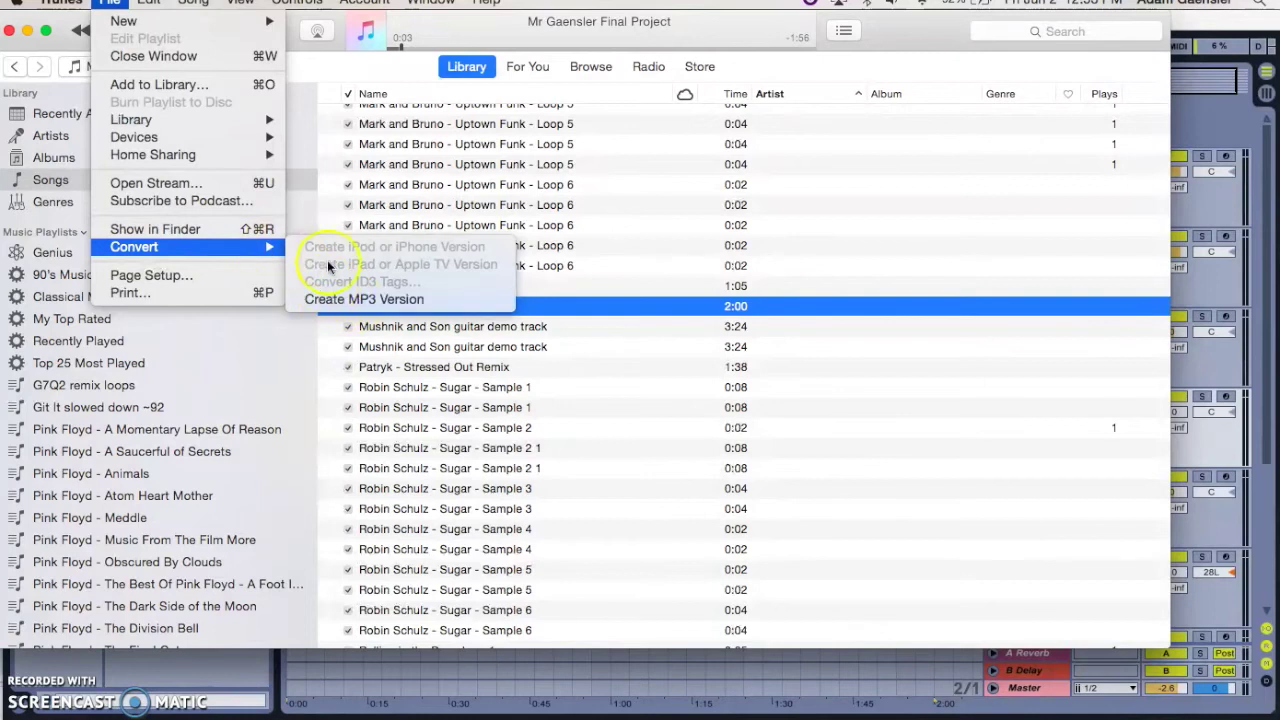
Create the MP3 version, then select and right-click the new duplicate 2:00 entry.
{"action": "left_click", "coordinate": [349, 303]}
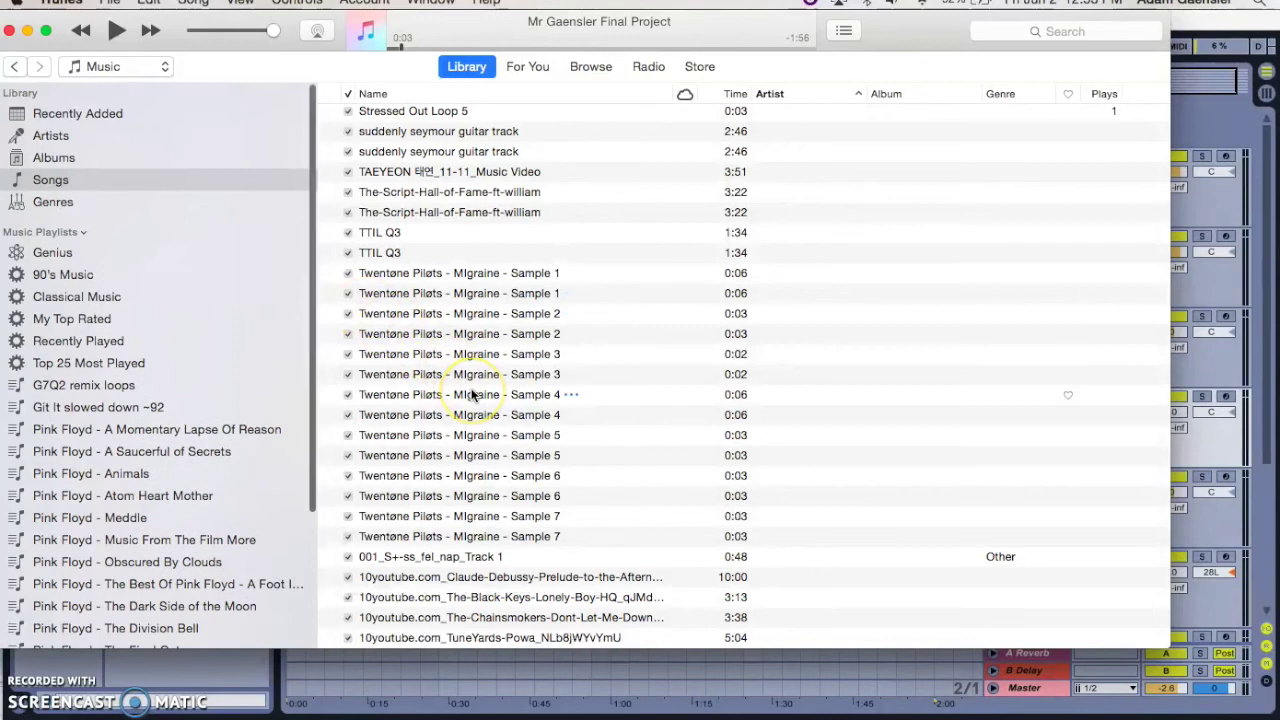
{"action": "scroll", "coordinate": [470, 390], "scroll_direction": "up", "scroll_amount": 5}
{"action": "scroll", "coordinate": [471, 388], "scroll_direction": "down", "scroll_amount": 5}
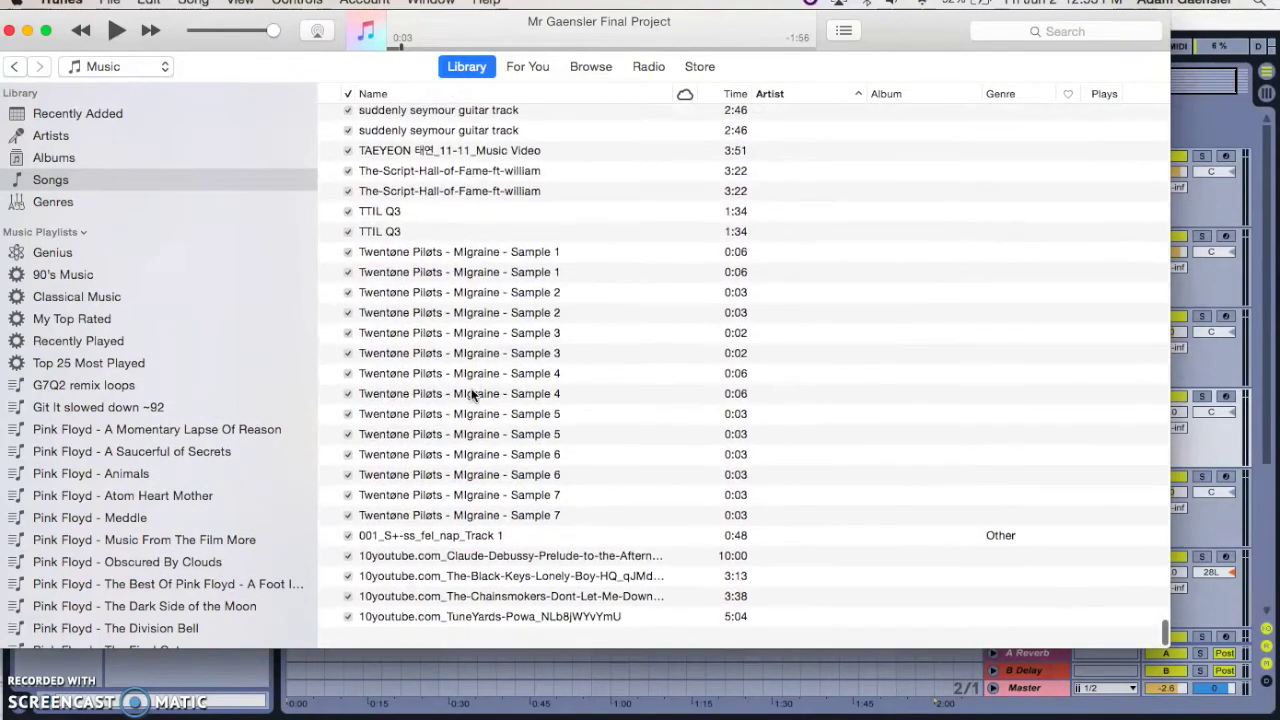
{"action": "scroll", "coordinate": [471, 388], "scroll_direction": "up", "scroll_amount": 10}
{"action": "scroll", "coordinate": [472, 394], "scroll_direction": "up", "scroll_amount": 5}
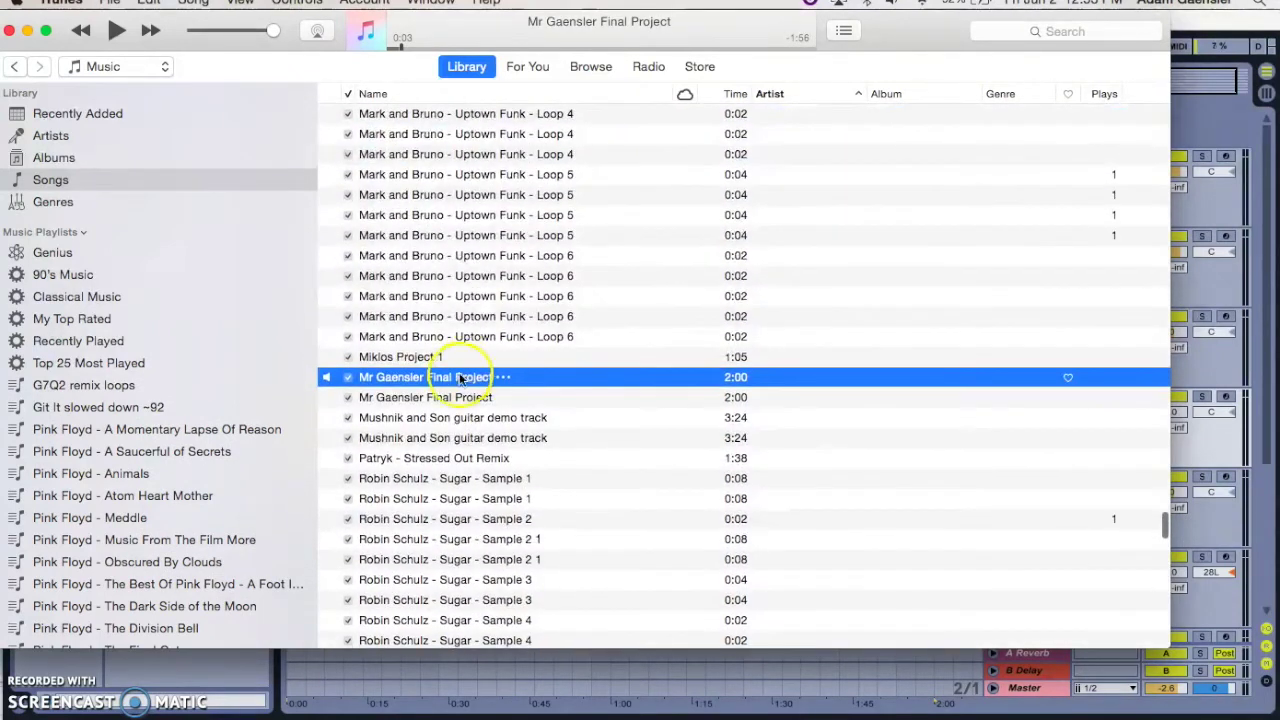
{"action": "left_click", "coordinate": [419, 399]}
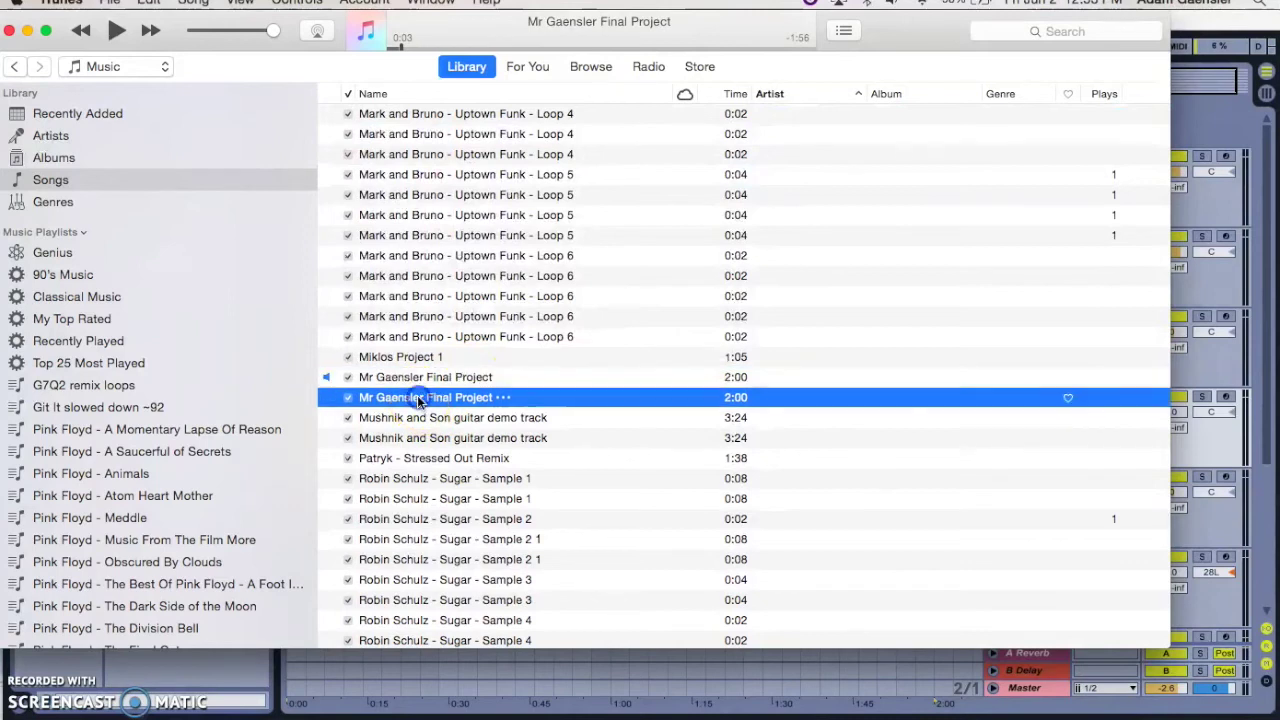
{"action": "right_click", "coordinate": [419, 400]}
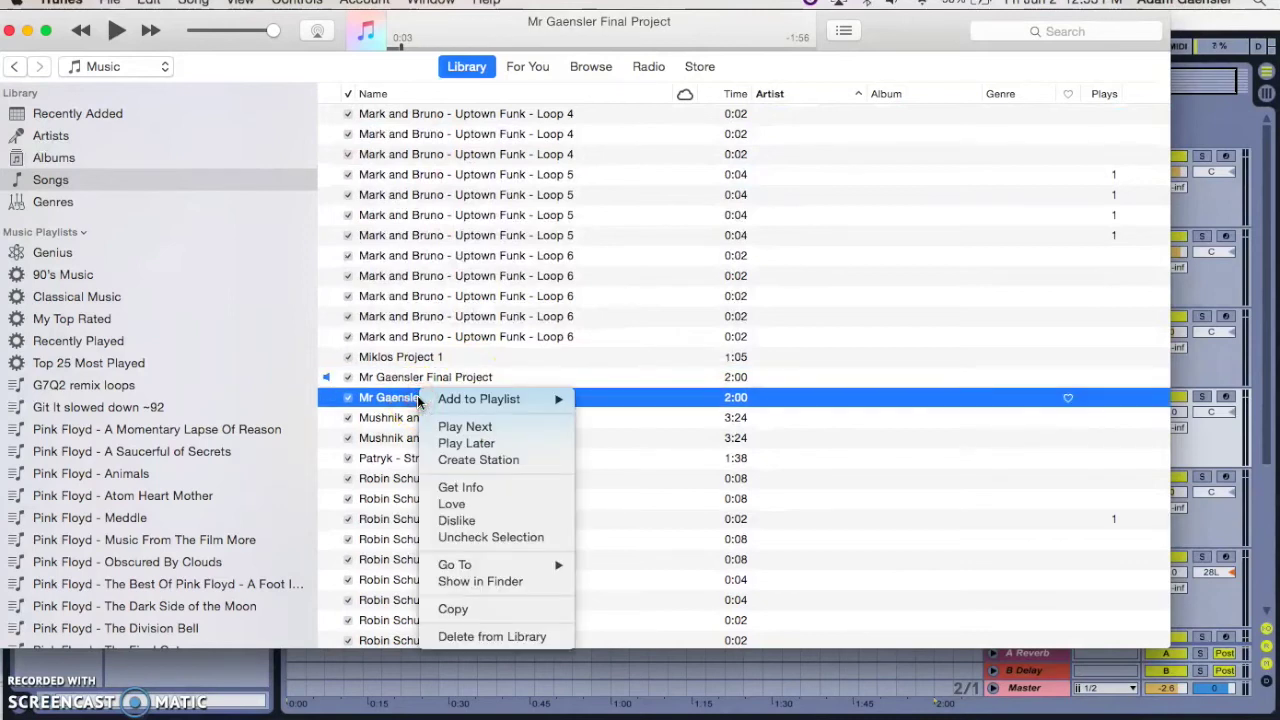
Reveal the MP3 in Finder and compare its 2.9 MB size with the 21.2 MB WAV.
{"action": "left_click", "coordinate": [470, 581]}
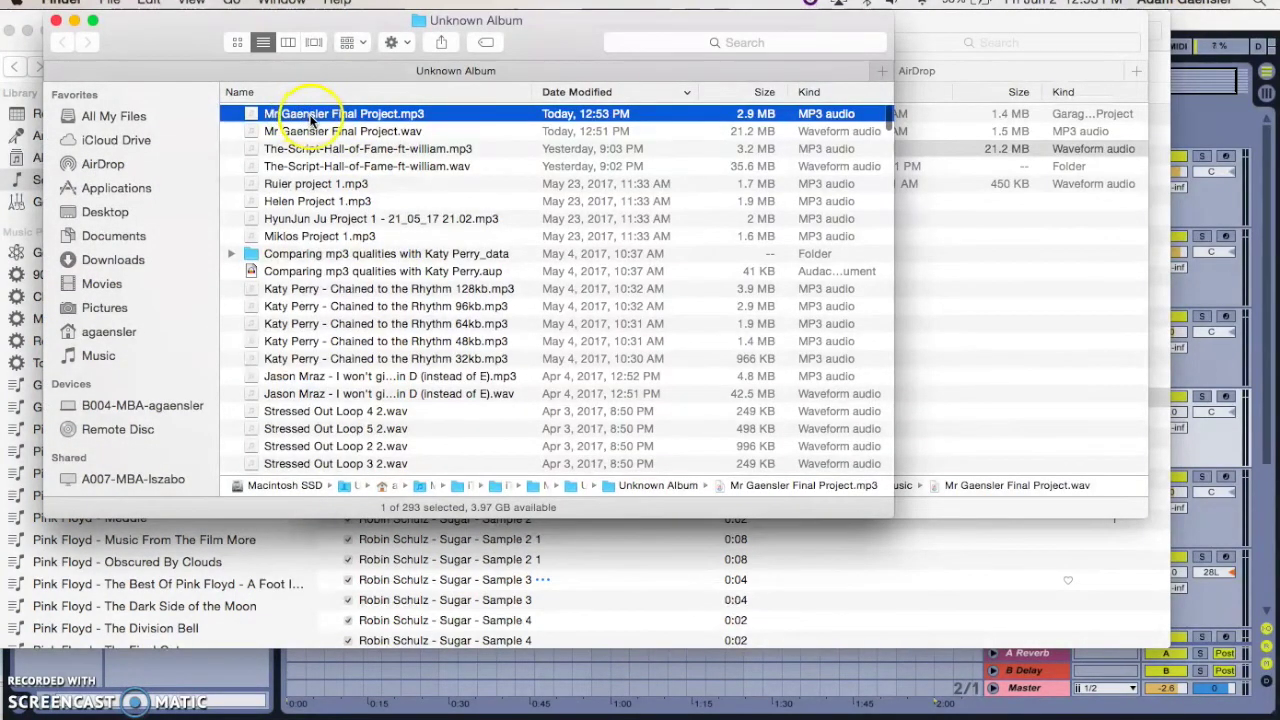
{"action": "left_click", "coordinate": [412, 131]}
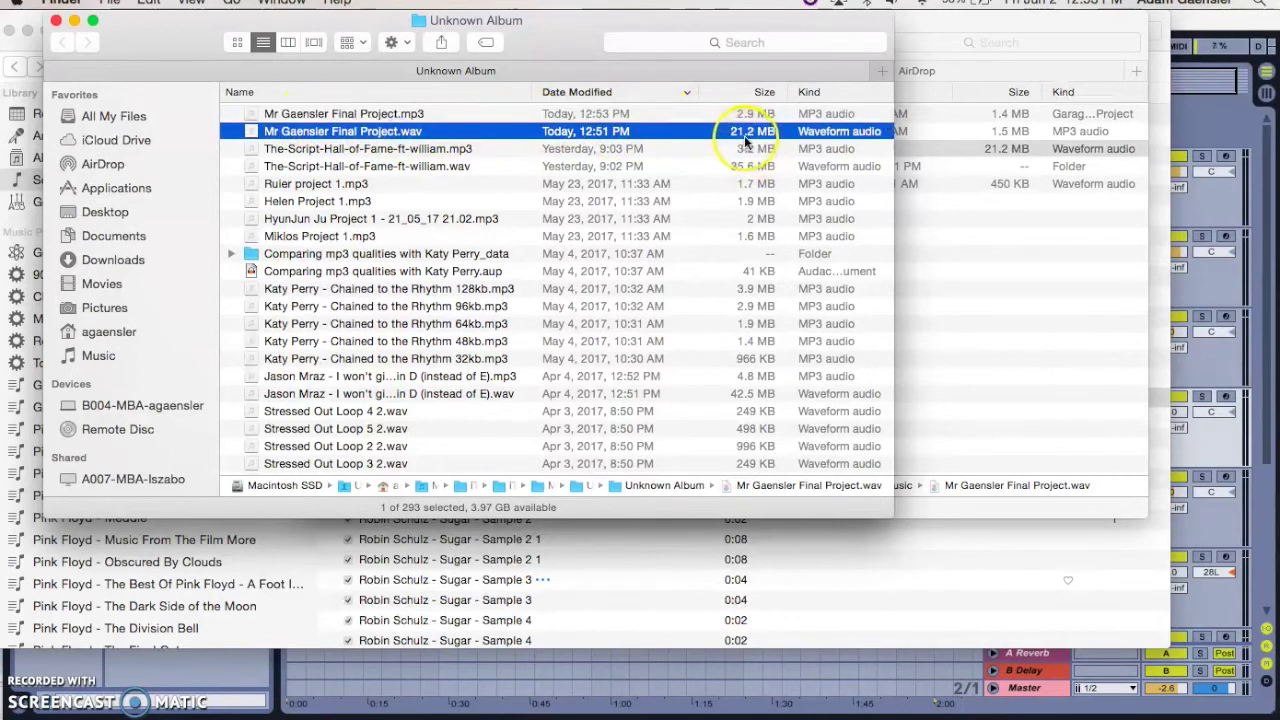
{"action": "left_click", "coordinate": [400, 113]}
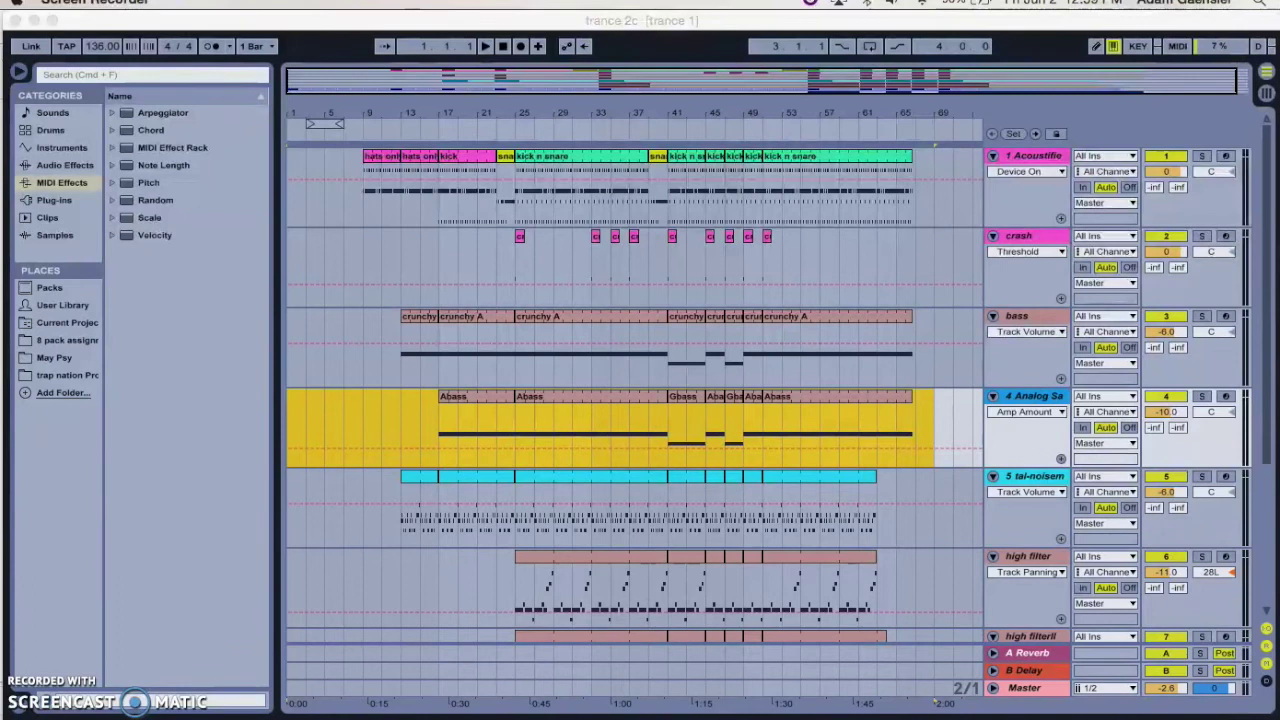
Search Google in Chrome for 'alto mp3 gold' to find AltoMP3 Gold download pages.
{"action": "key", "text": "super+Tab"}
{"action": "key", "text": "super+Tab"}
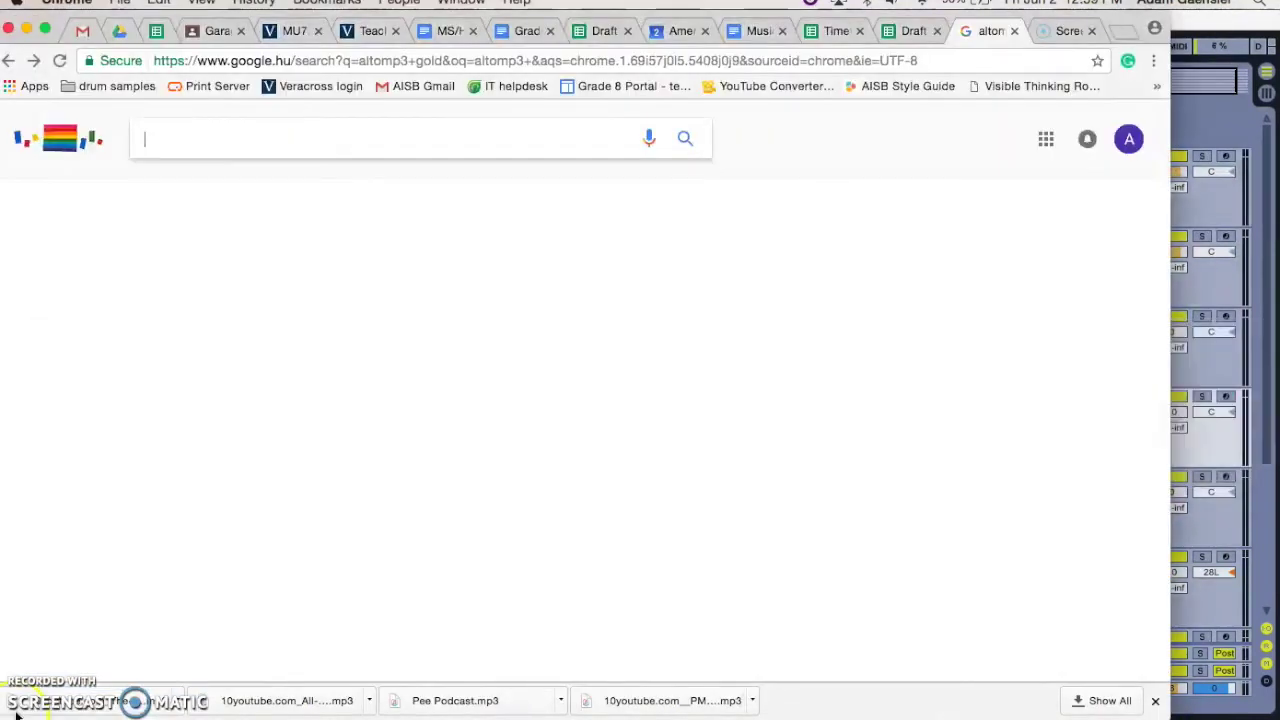
{"action": "type", "text": "alto "}
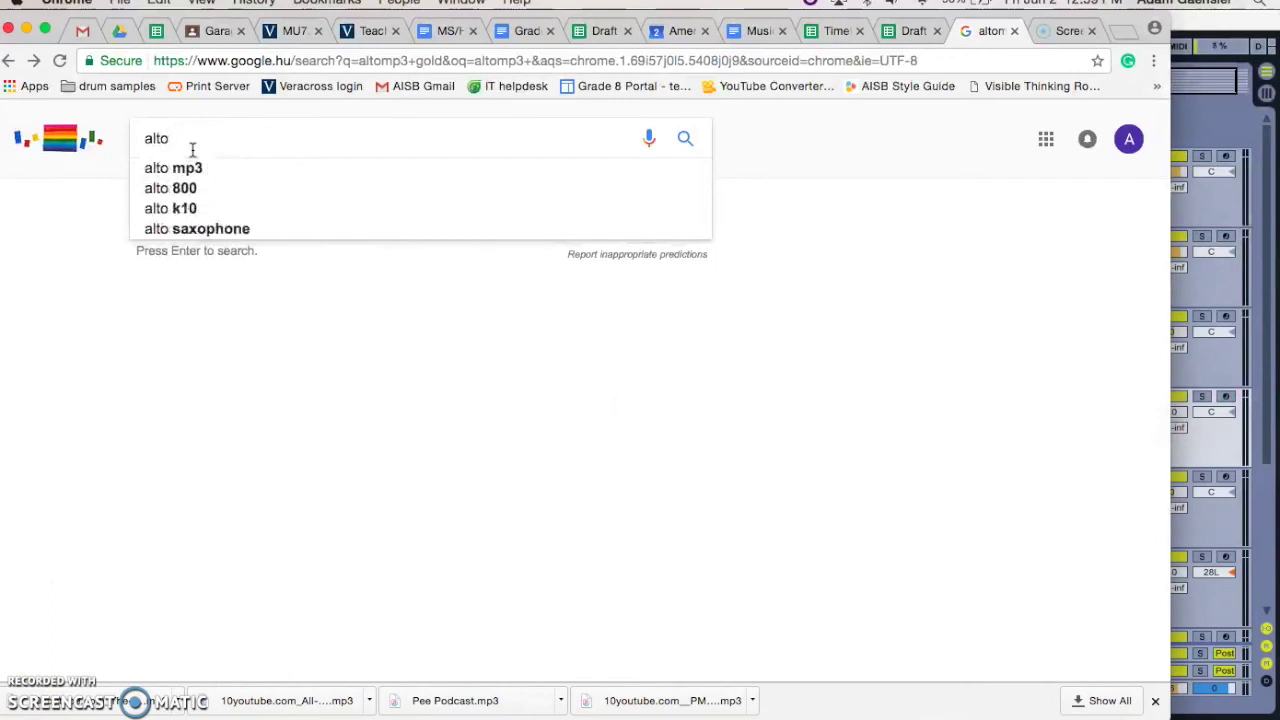
{"action": "type", "text": "mp3 gold"}
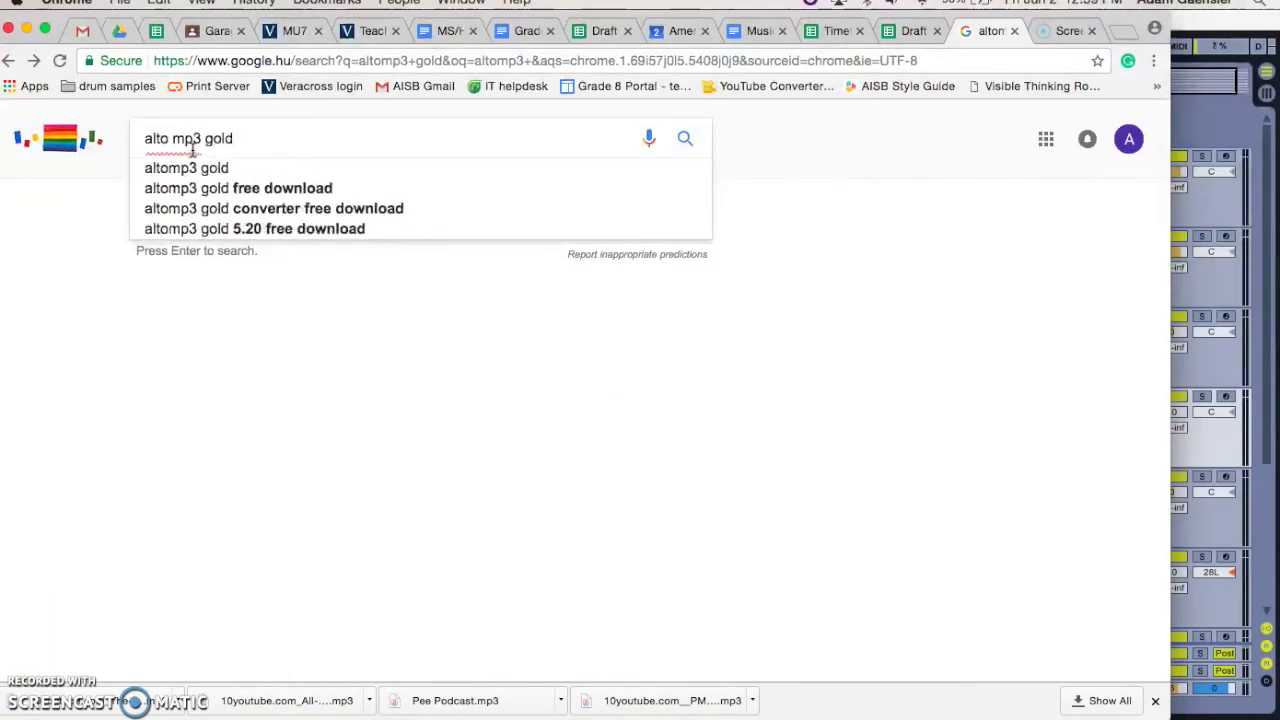
{"action": "key", "text": "Return"}
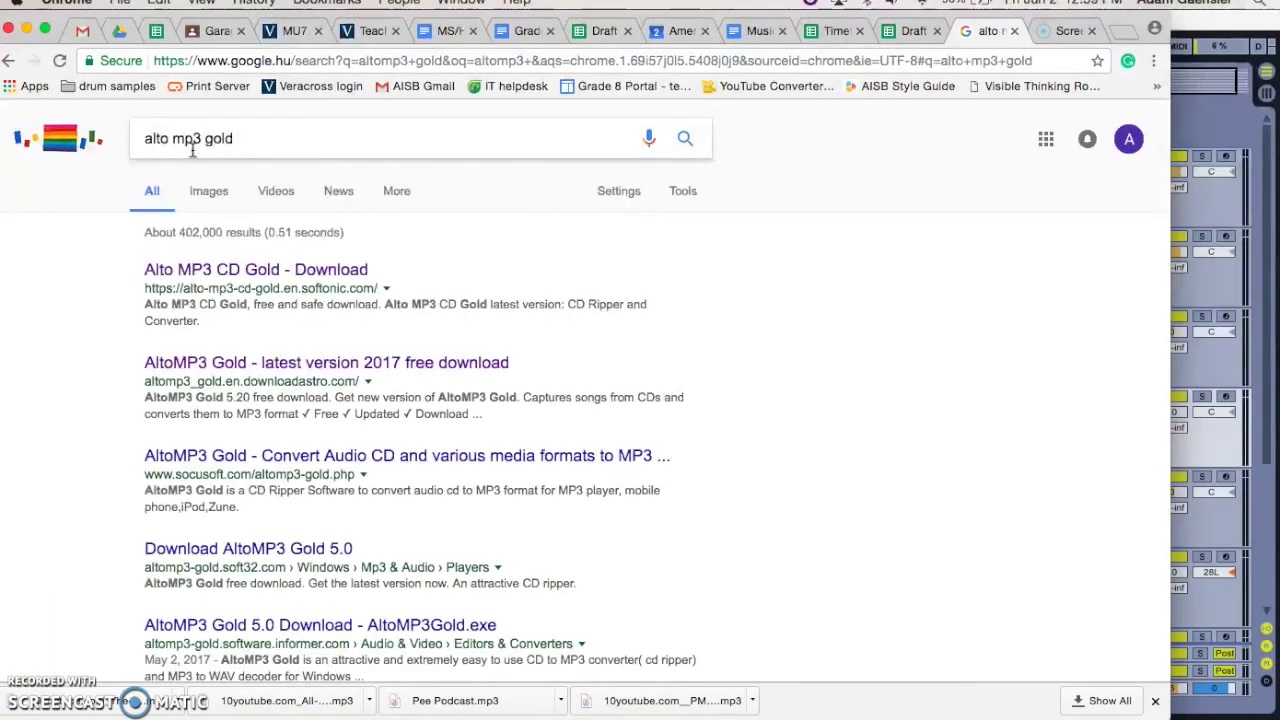
{"action": "left_click", "coordinate": [255, 548]}
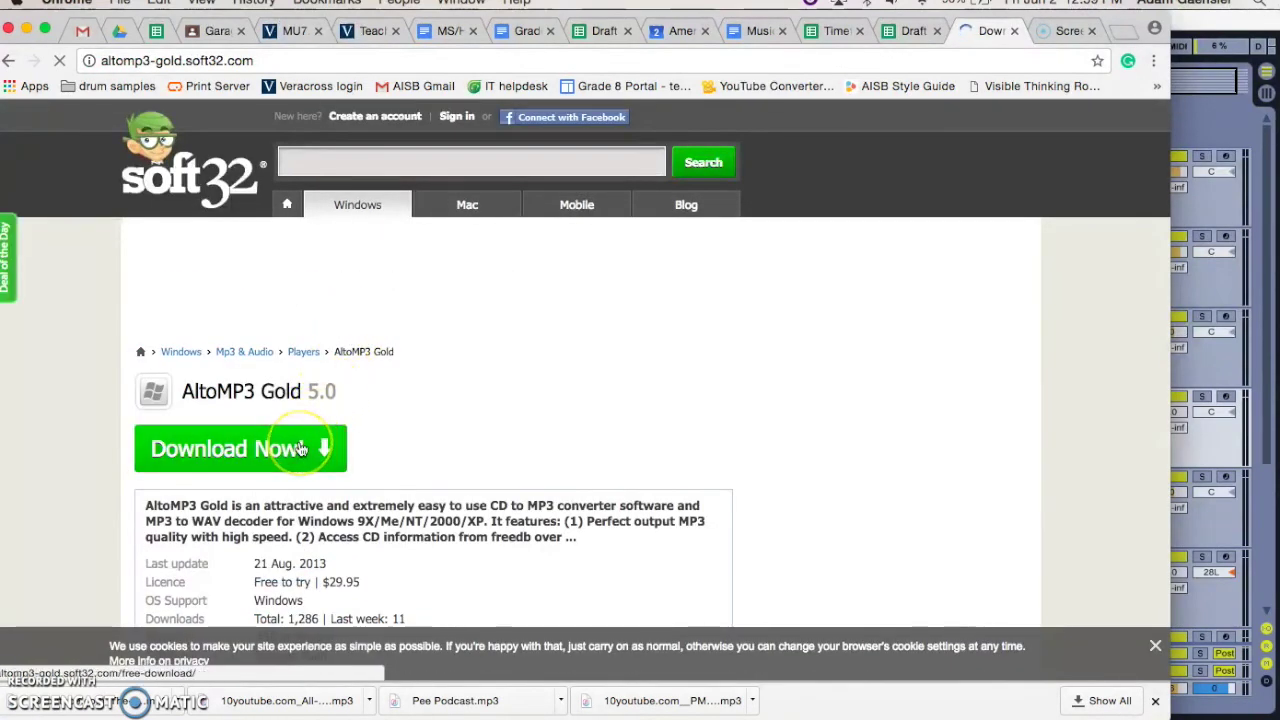
{"action": "scroll", "coordinate": [410, 438], "scroll_direction": "down", "scroll_amount": 2}
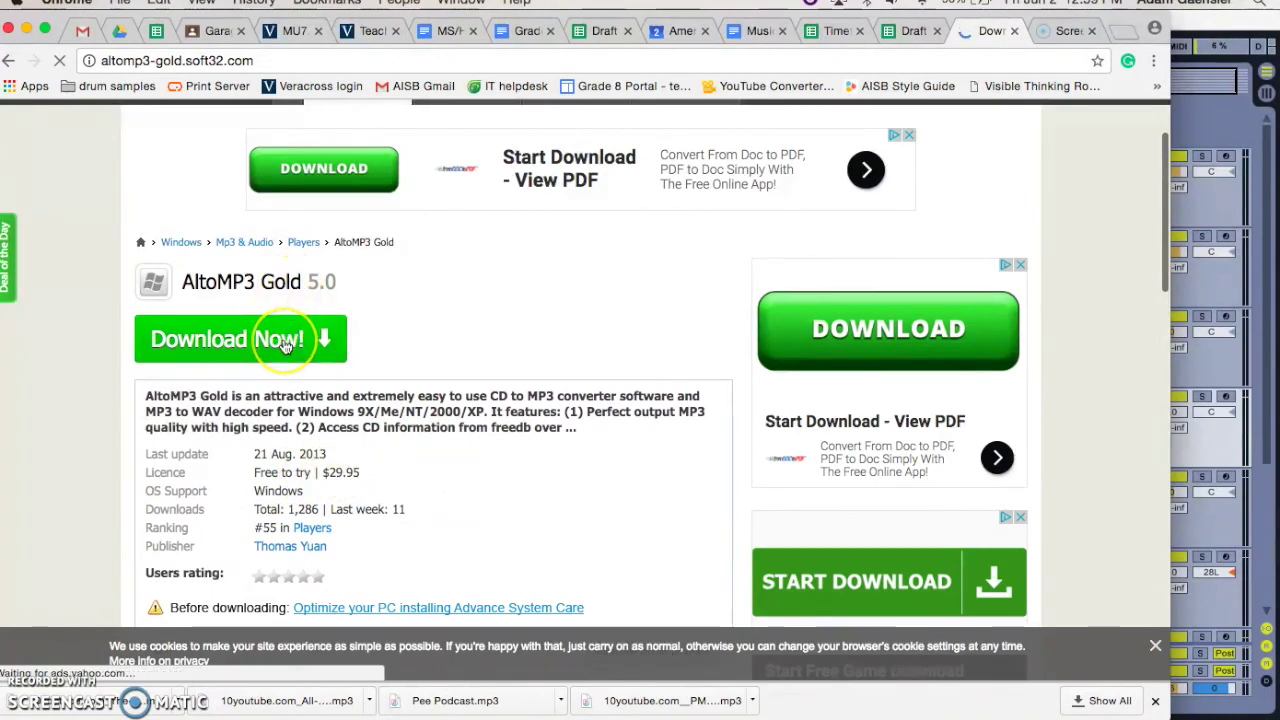
{"action": "key", "text": "super+bracketleft"}
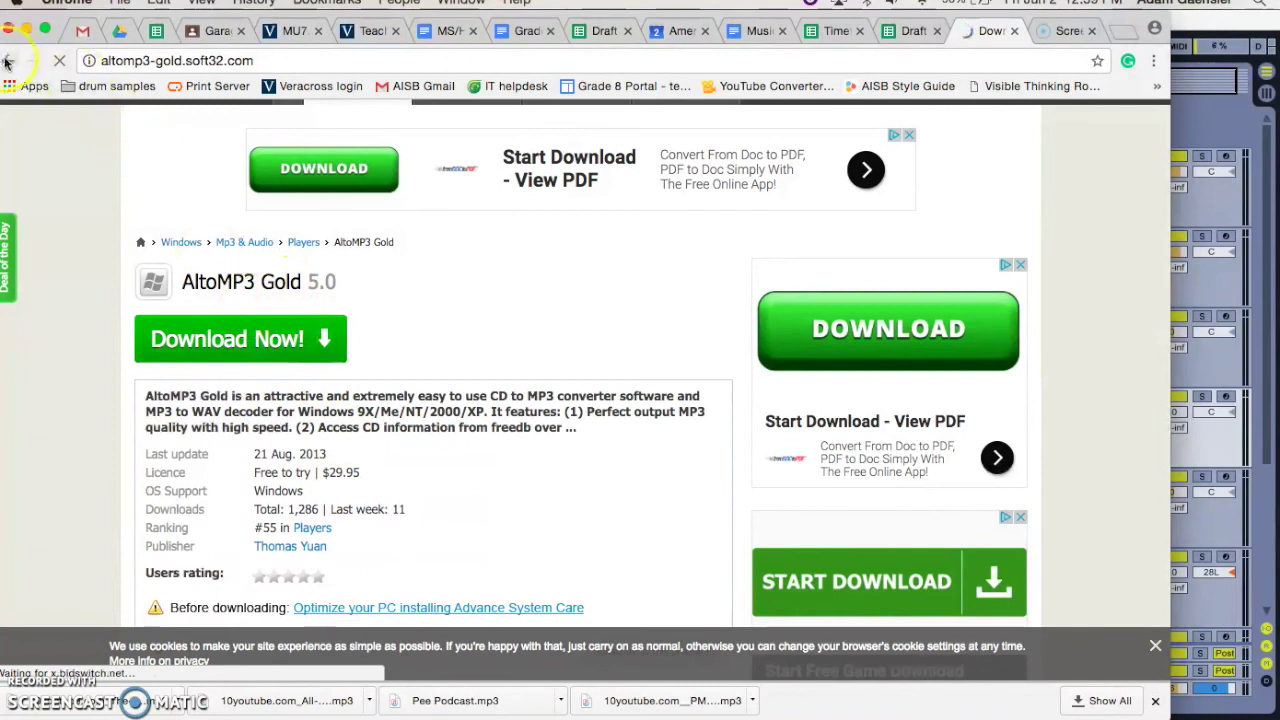